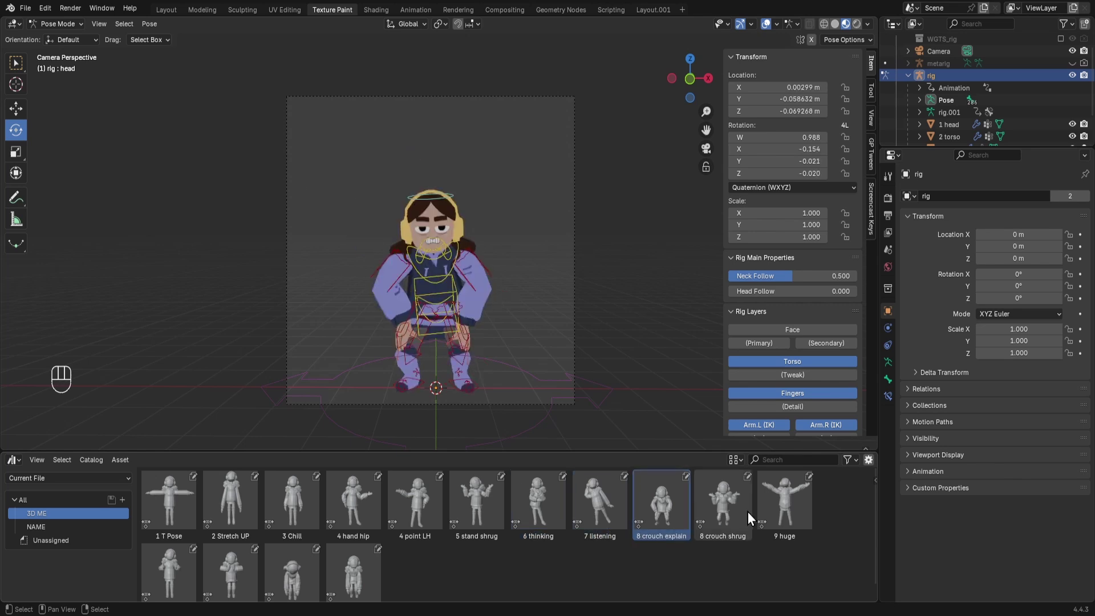
# Step: Apply the 8 crouch shrug, 9 huge and 10 mid pose assets to the character rig in turn
pyautogui.doubleClick(748, 512)
pyautogui.doubleClick(789, 512)
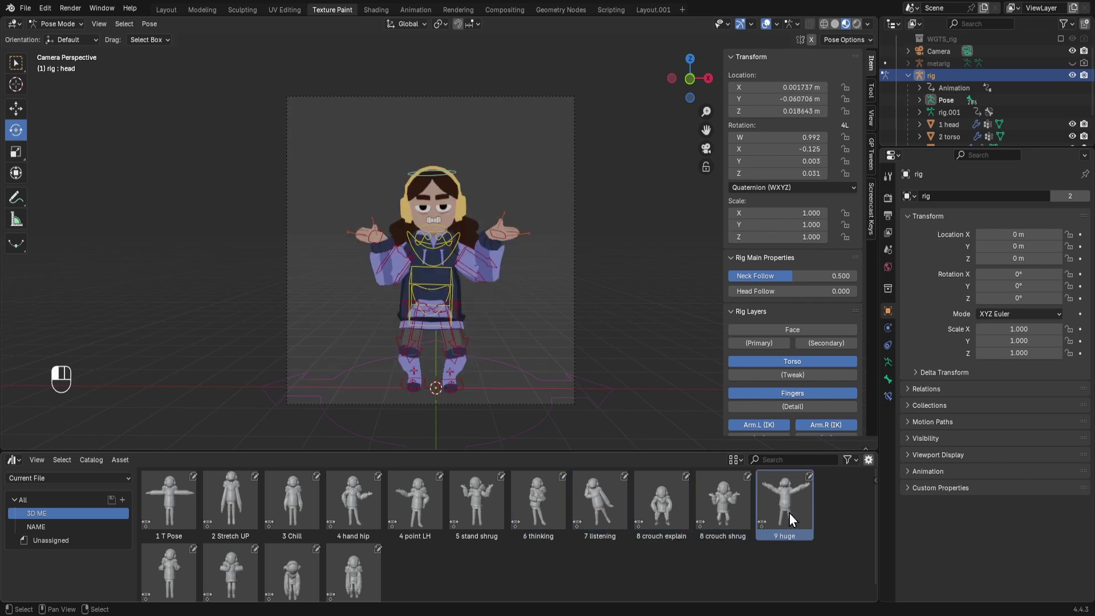
pyautogui.scroll(-1, 791, 525)
pyautogui.doubleClick(174, 593)
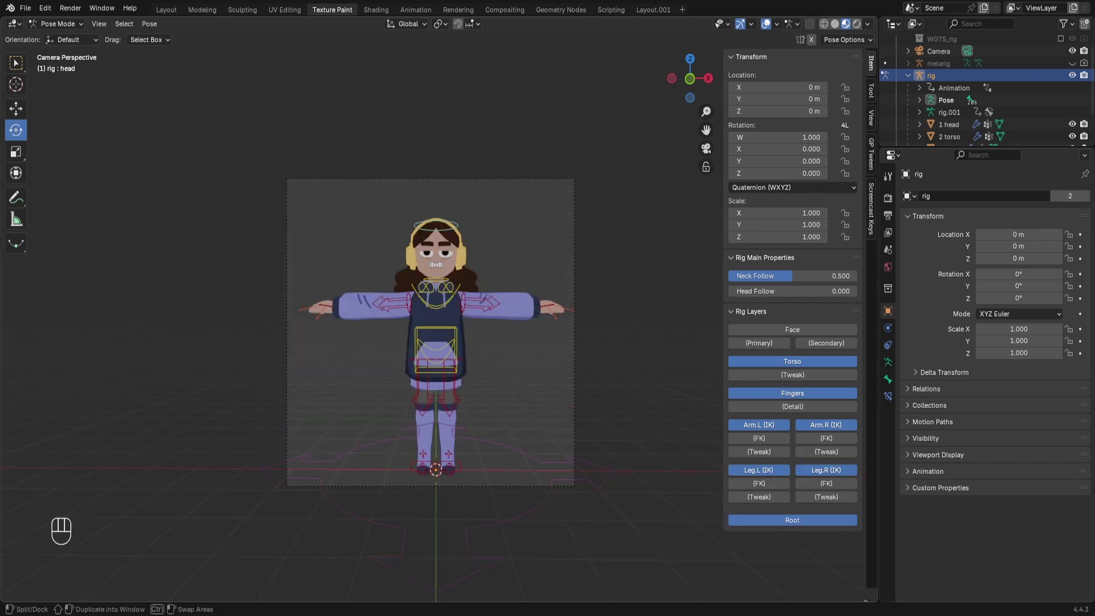
# Step: Split a new area off beneath the 3D viewport and set it to the Asset Browser
pyautogui.moveTo(6, 597); pyautogui.dragTo(18, 451)
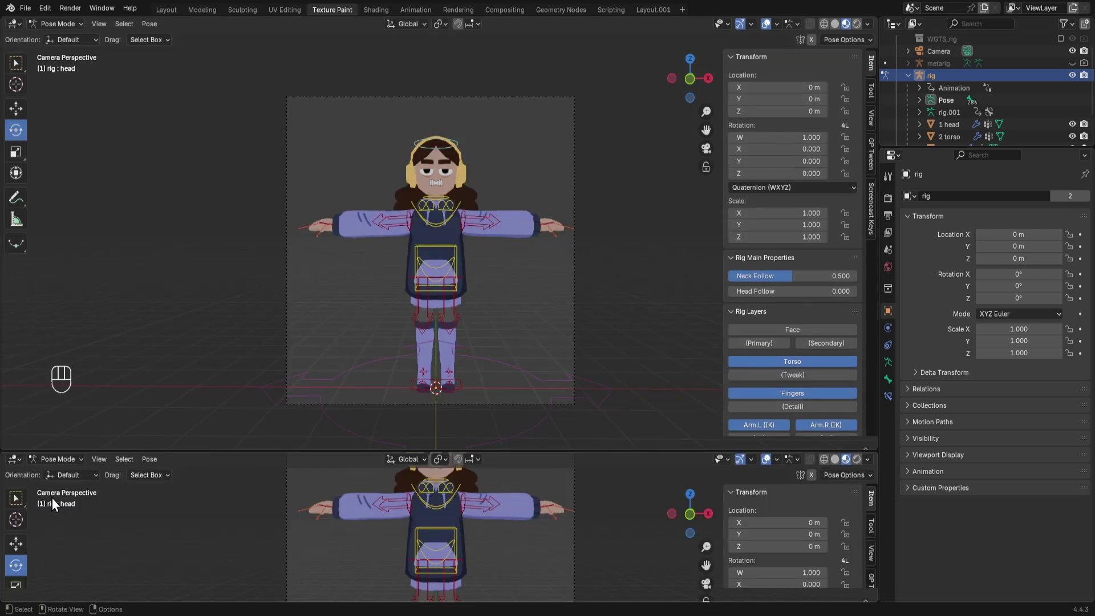
pyautogui.click(15, 459)
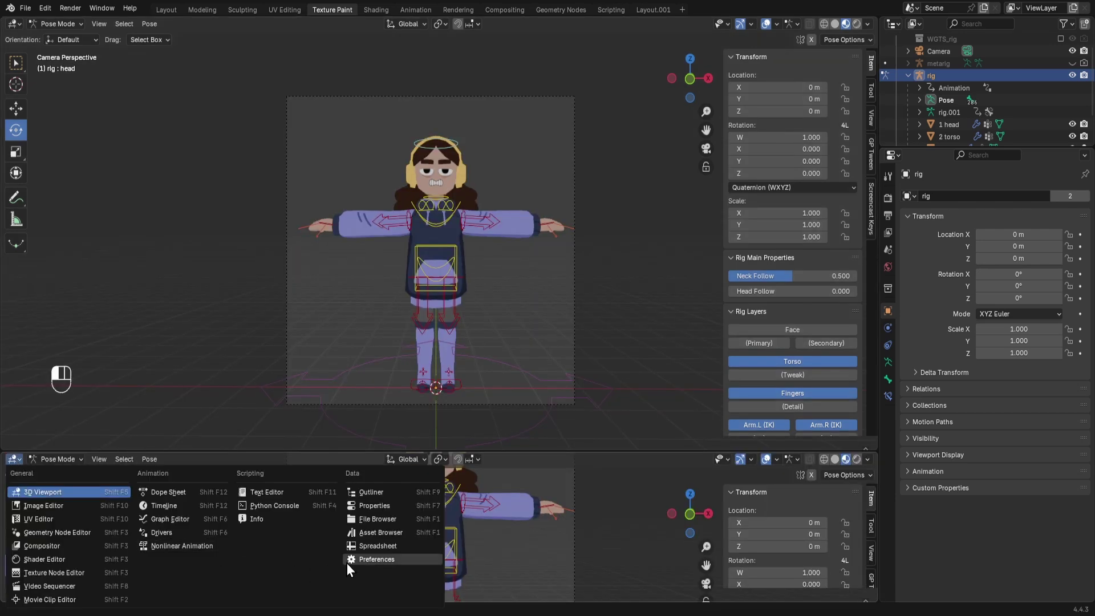
pyautogui.click(387, 534)
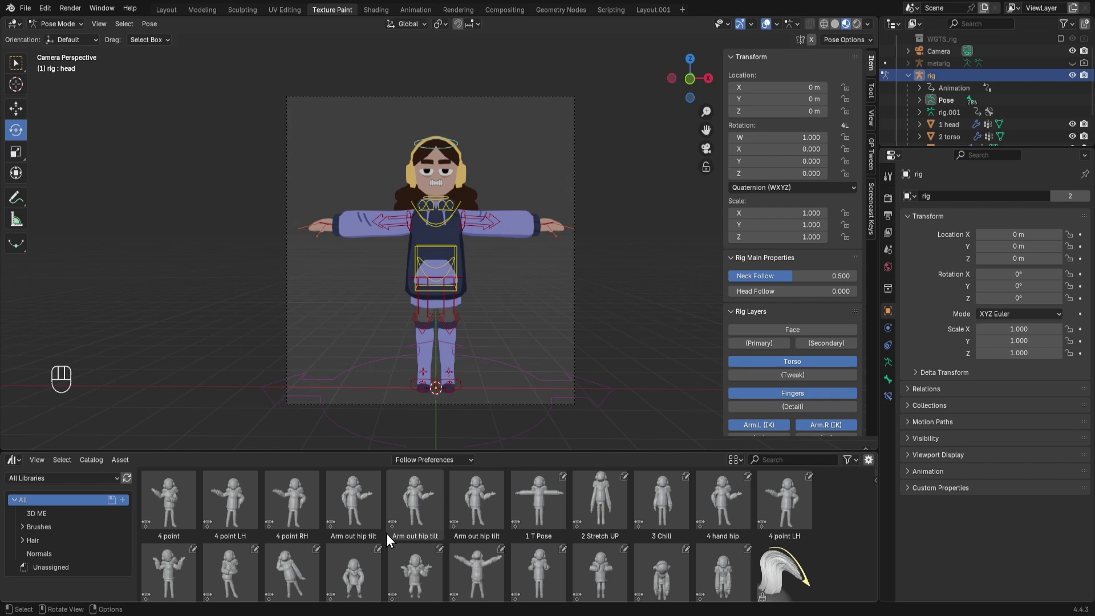
# Step: Look through the assets, show the 3D ME catalog, and switch the asset library to Current File
pyautogui.scroll(-6, 562, 528)
pyautogui.scroll(6, 561, 530)
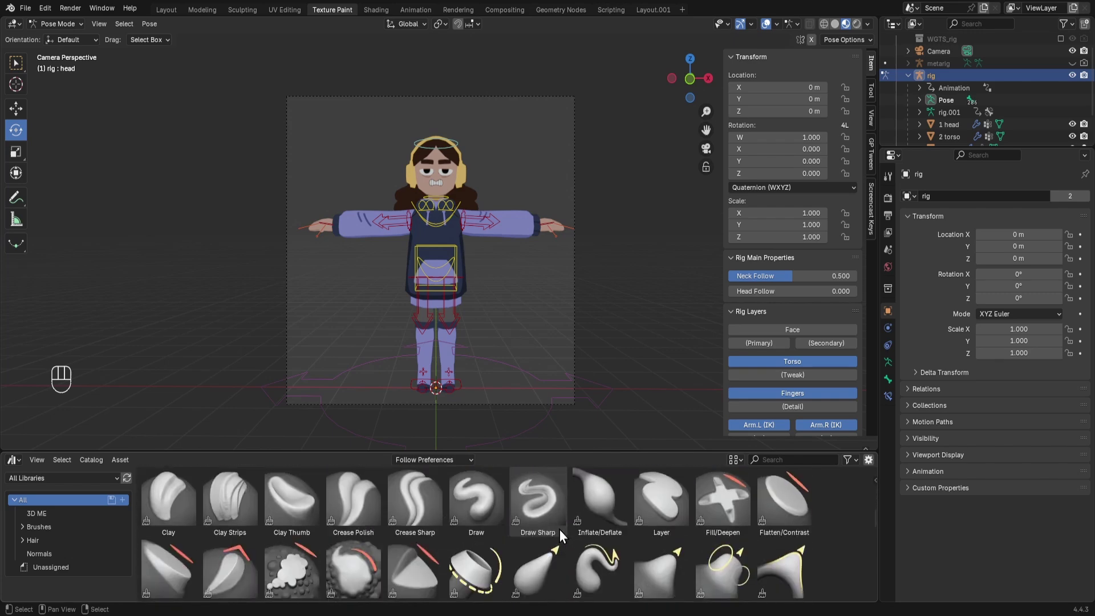
pyautogui.scroll(-5, 725, 542)
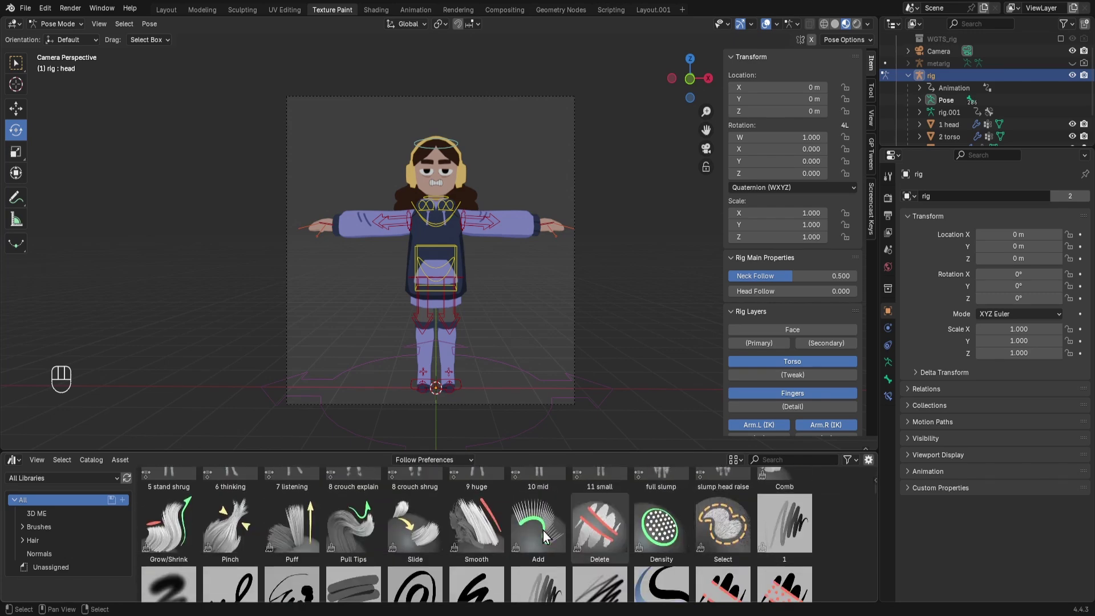
pyautogui.scroll(6, 308, 542)
pyautogui.click(45, 514)
pyautogui.click(59, 478)
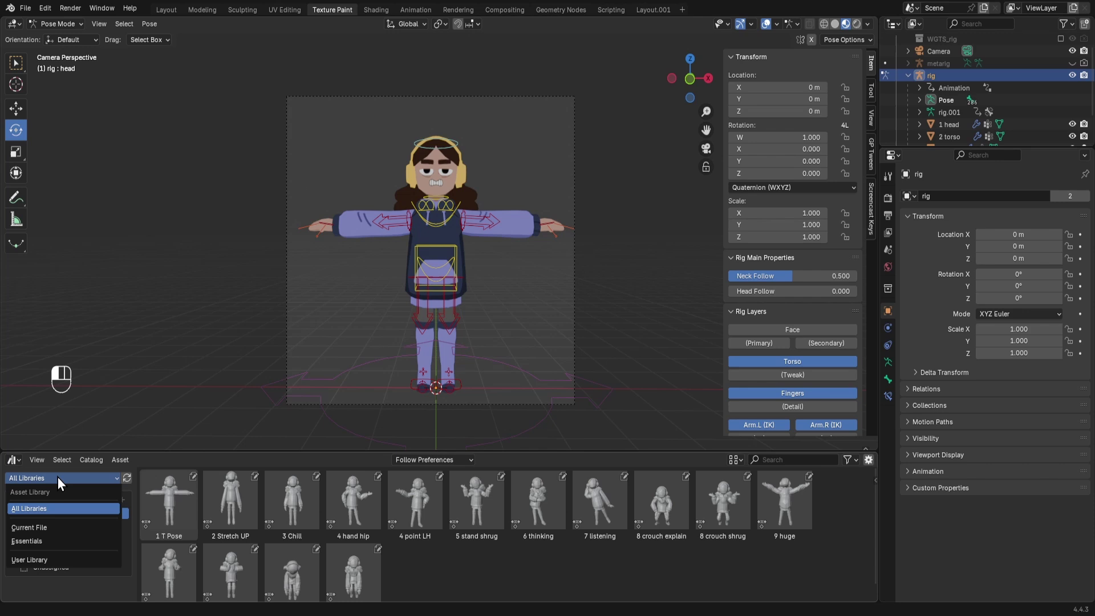
pyautogui.click(58, 484)
pyautogui.click(60, 479)
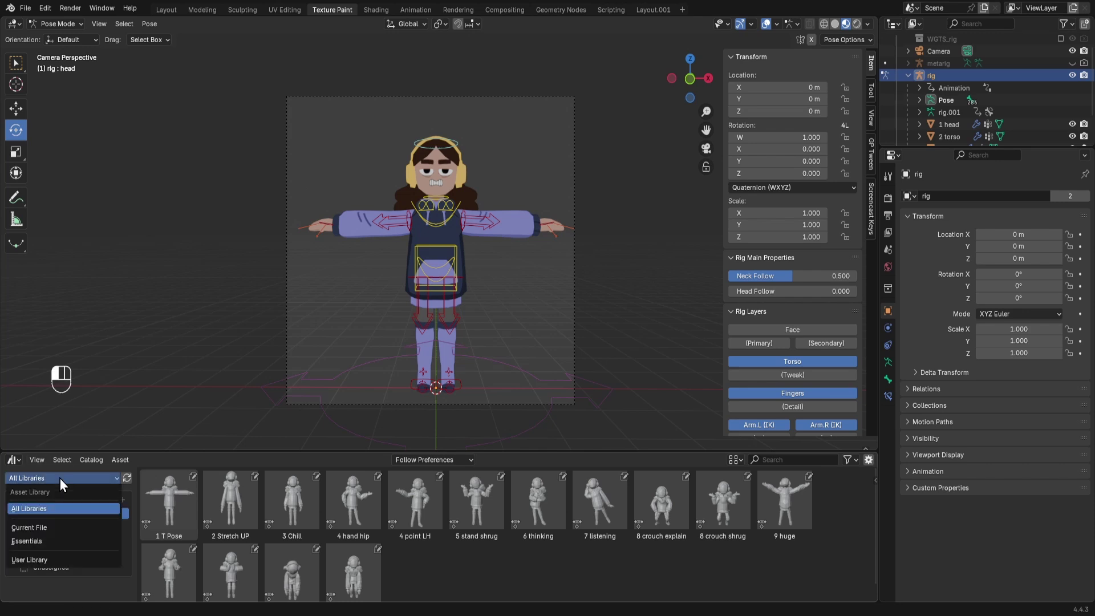
pyautogui.click(68, 528)
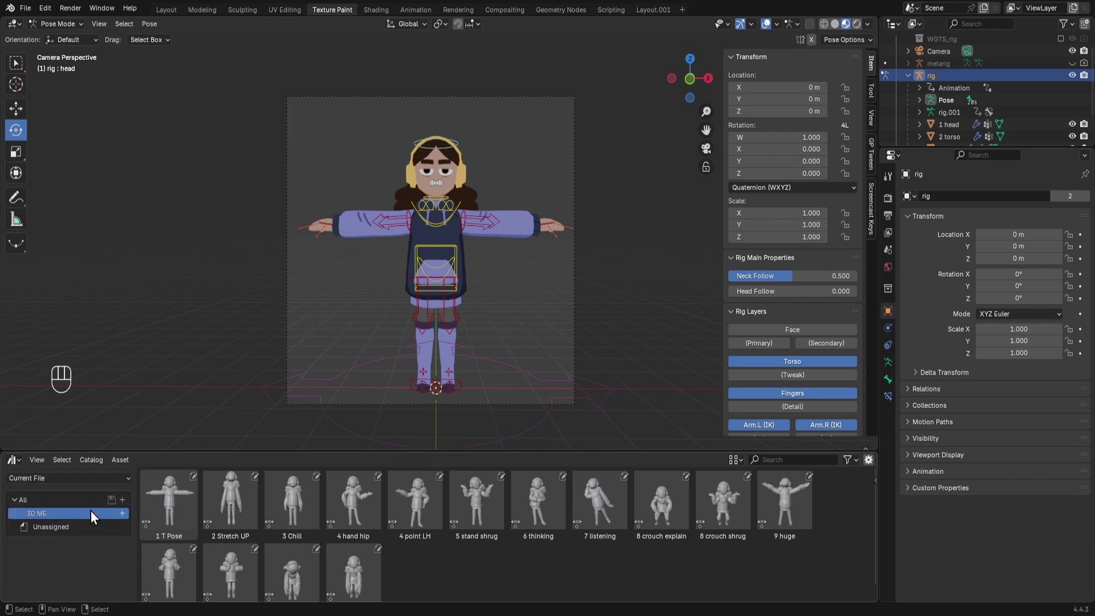
# Step: Add a new catalog named NAME beside 3D ME and save the asset catalogs
pyautogui.rightClick(39, 510)
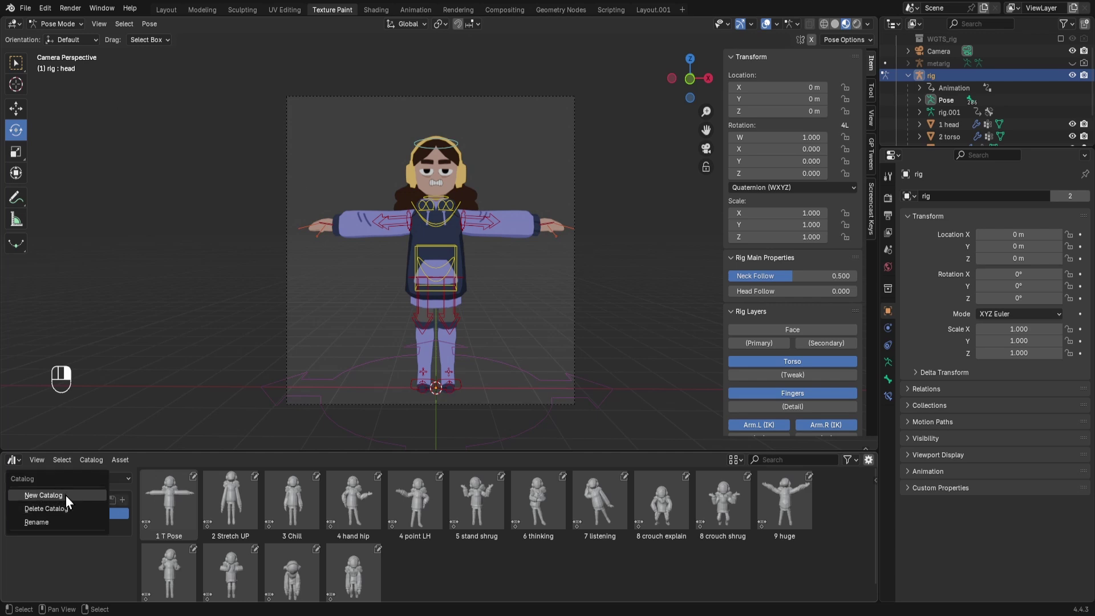
pyautogui.click(64, 496)
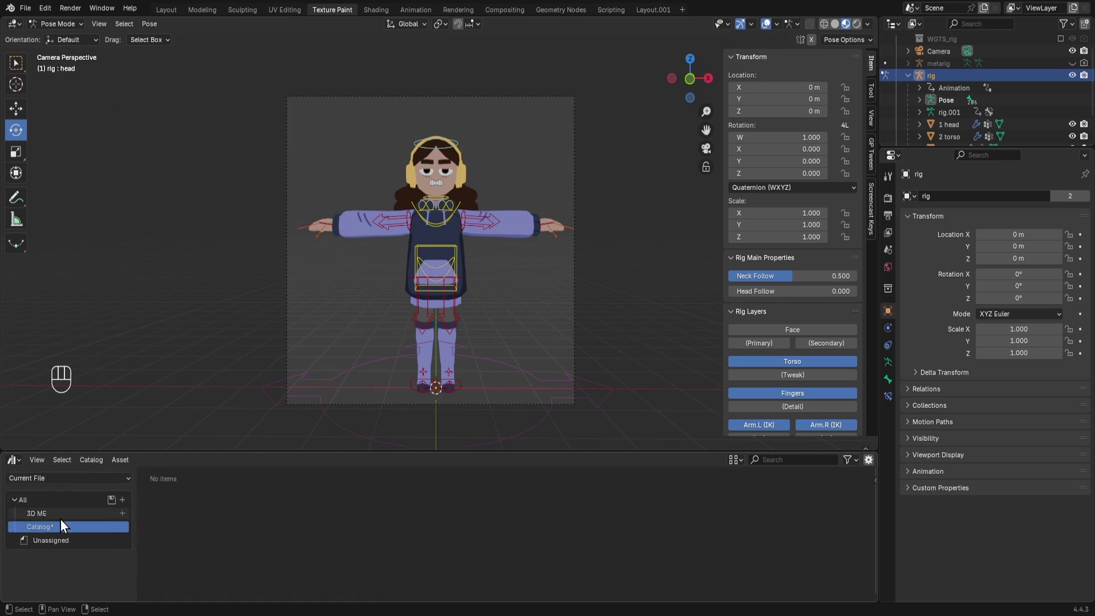
pyautogui.doubleClick(53, 527)
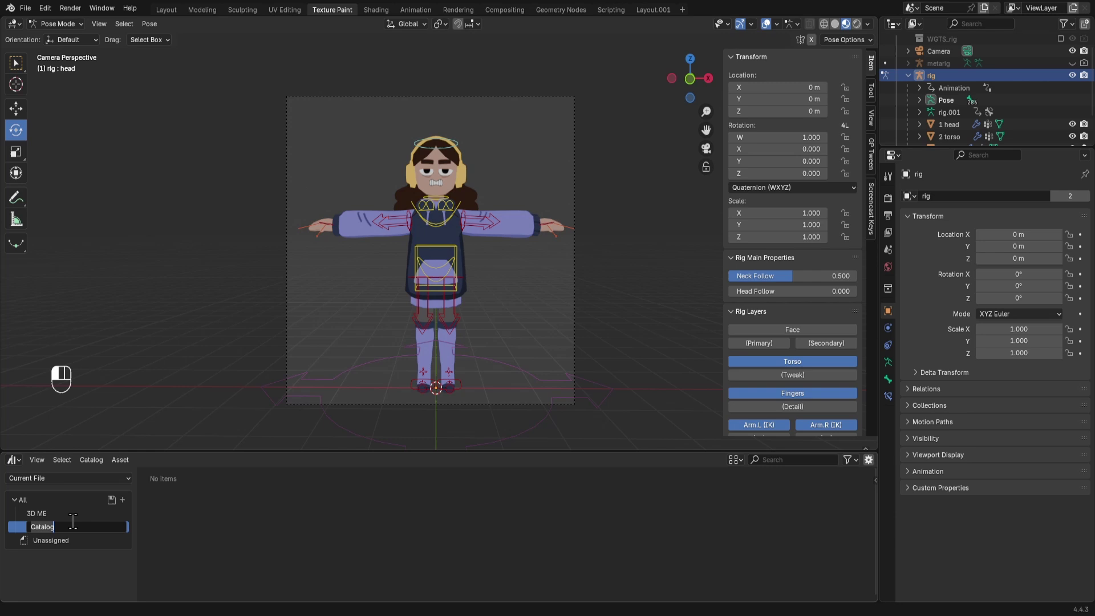
pyautogui.write('NAME')
pyautogui.press('Return')
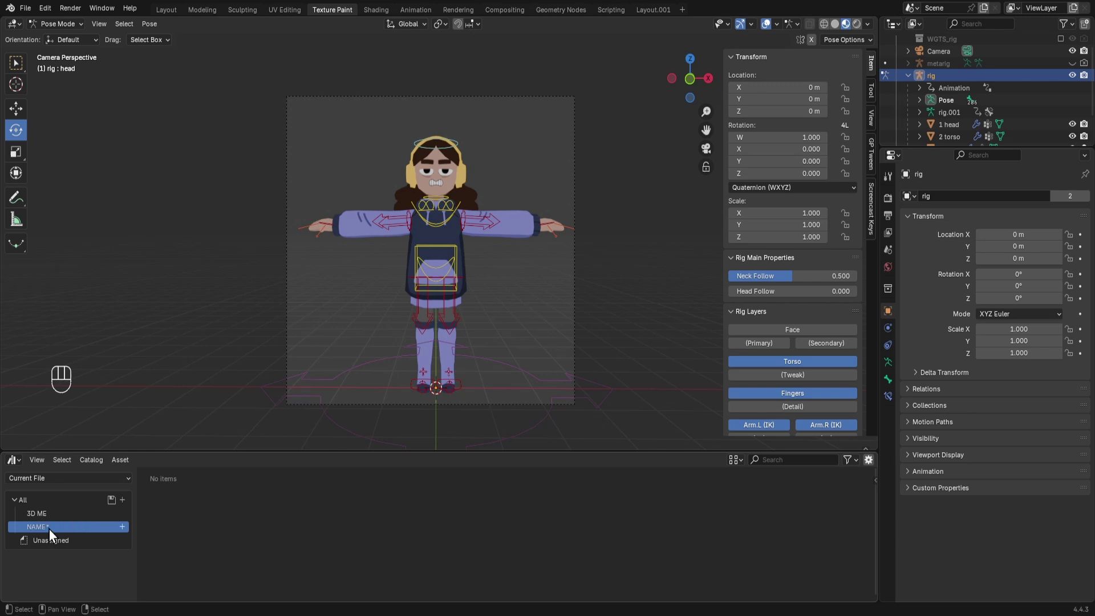
pyautogui.click(111, 500)
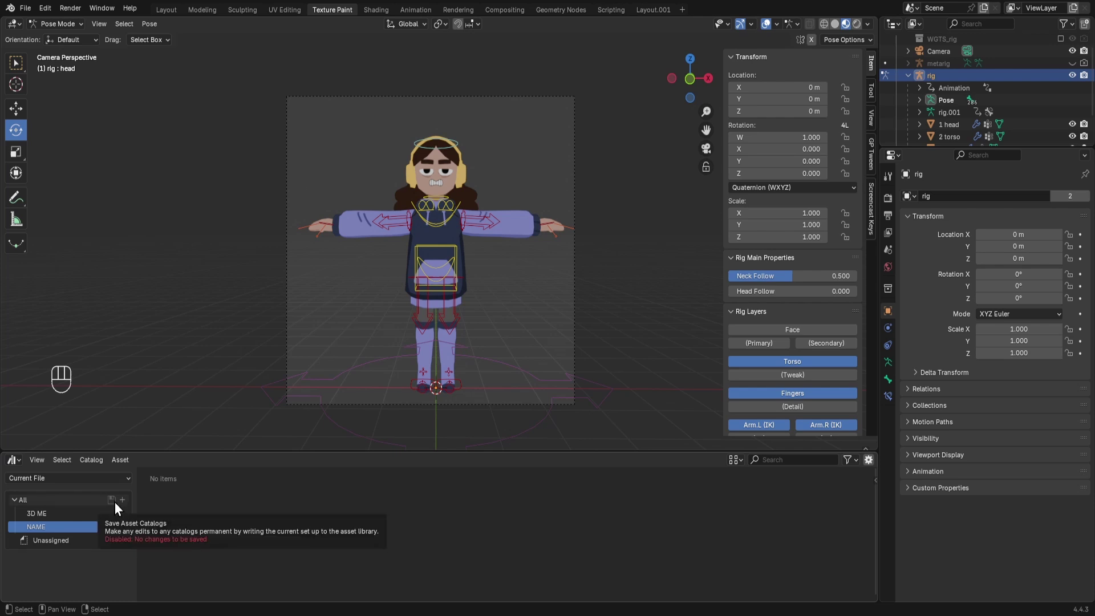
# Step: Open the 3D ME catalog and try its standing poses on the rig in turn, from 2 Stretch UP to 6 thinking
pyautogui.click(69, 517)
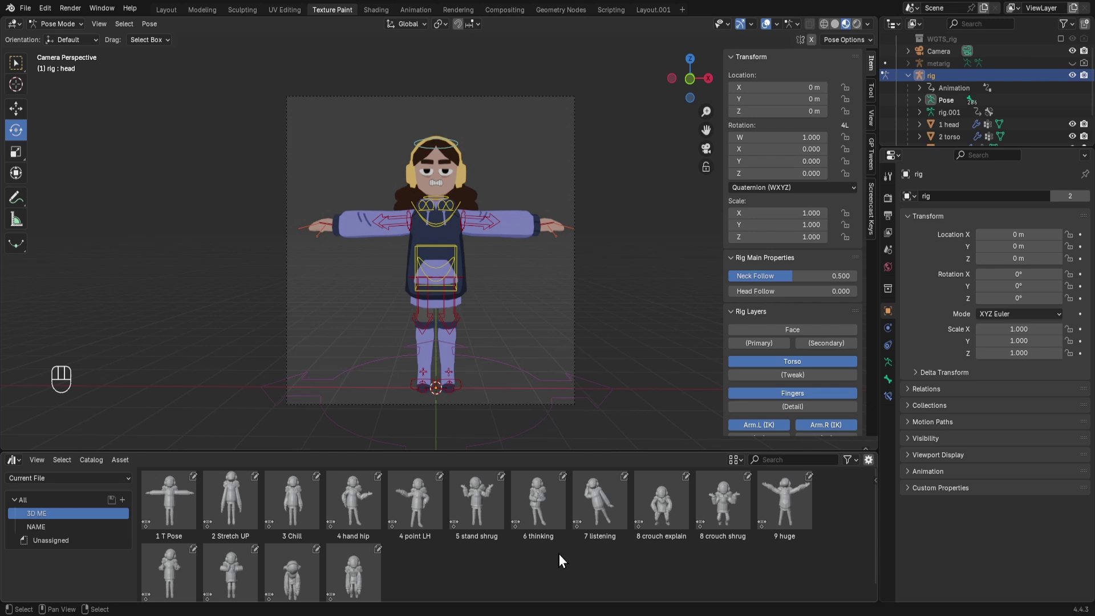
pyautogui.doubleClick(236, 494)
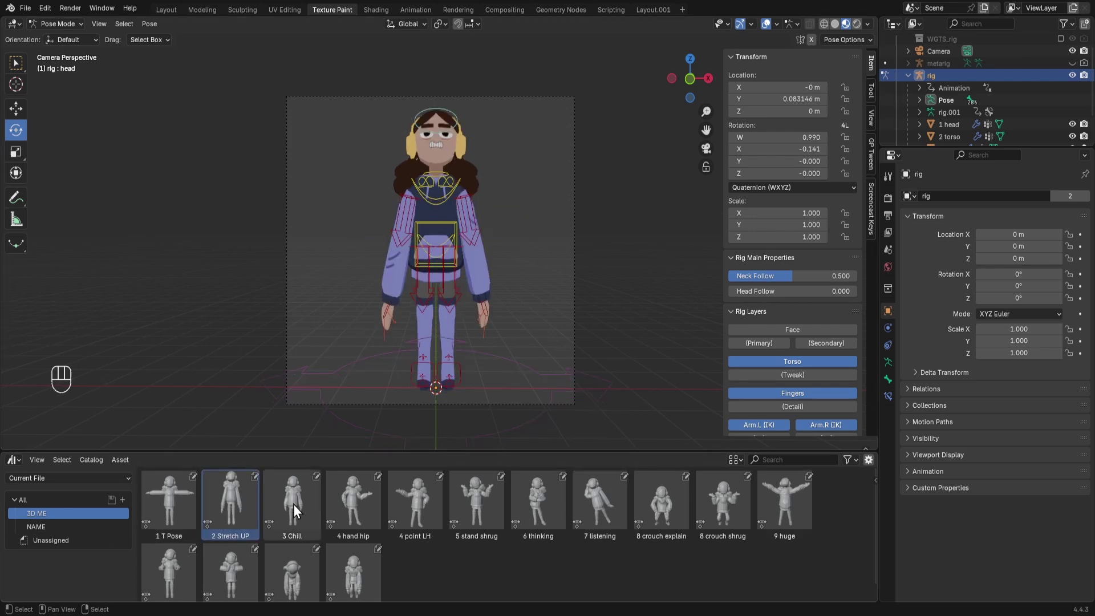
pyautogui.doubleClick(294, 504)
pyautogui.doubleClick(347, 499)
pyautogui.doubleClick(438, 492)
pyautogui.doubleClick(484, 494)
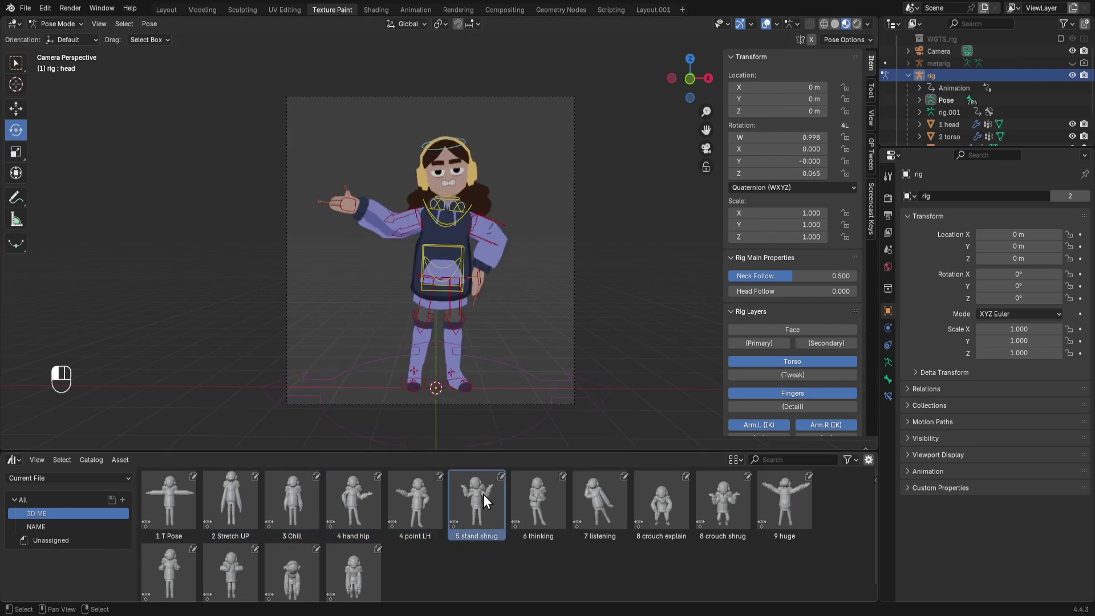
pyautogui.doubleClick(550, 502)
# Step: Try more 3D ME poses on the rig, including 5 stand shrug, 6 thinking, 7 listening, 8 crouch explain and 8 crouch shrug
pyautogui.doubleClick(288, 519)
pyautogui.click(346, 538)
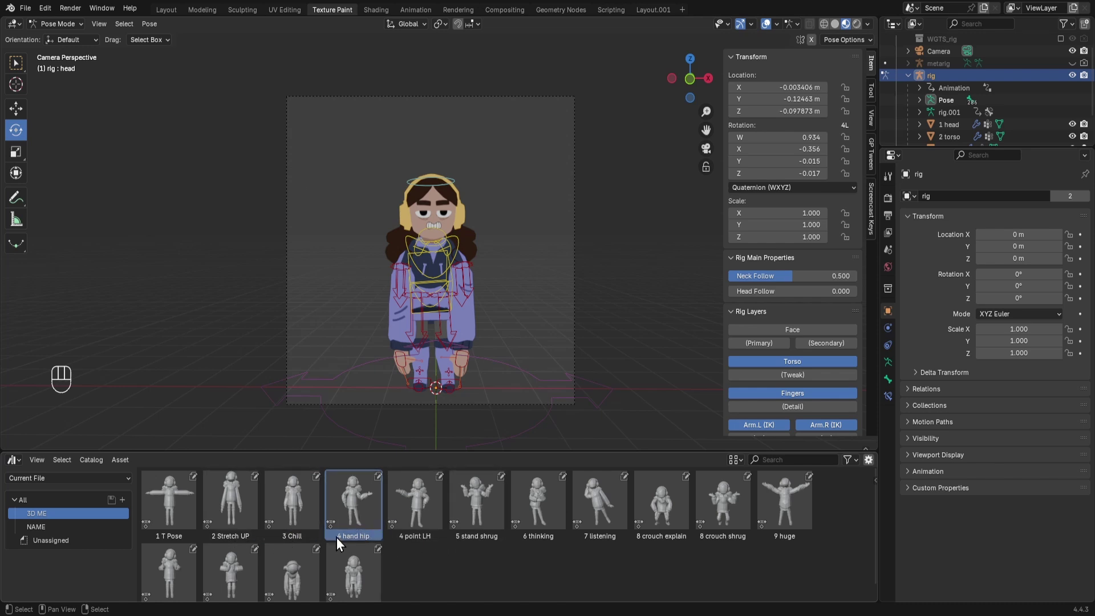
pyautogui.doubleClick(469, 528)
pyautogui.doubleClick(564, 525)
pyautogui.doubleClick(608, 530)
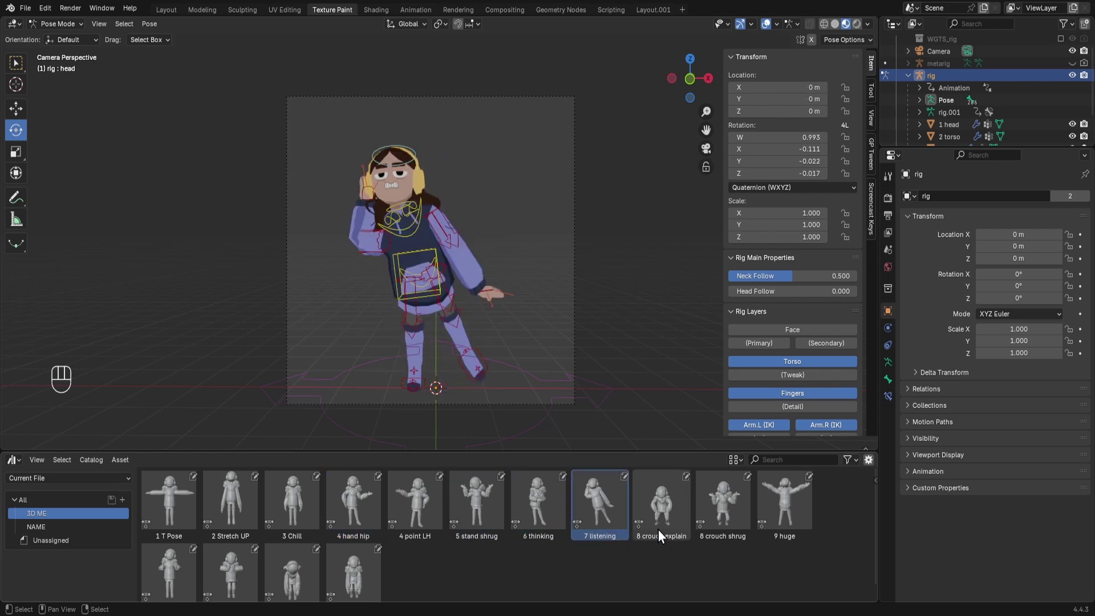
pyautogui.doubleClick(660, 529)
pyautogui.doubleClick(721, 517)
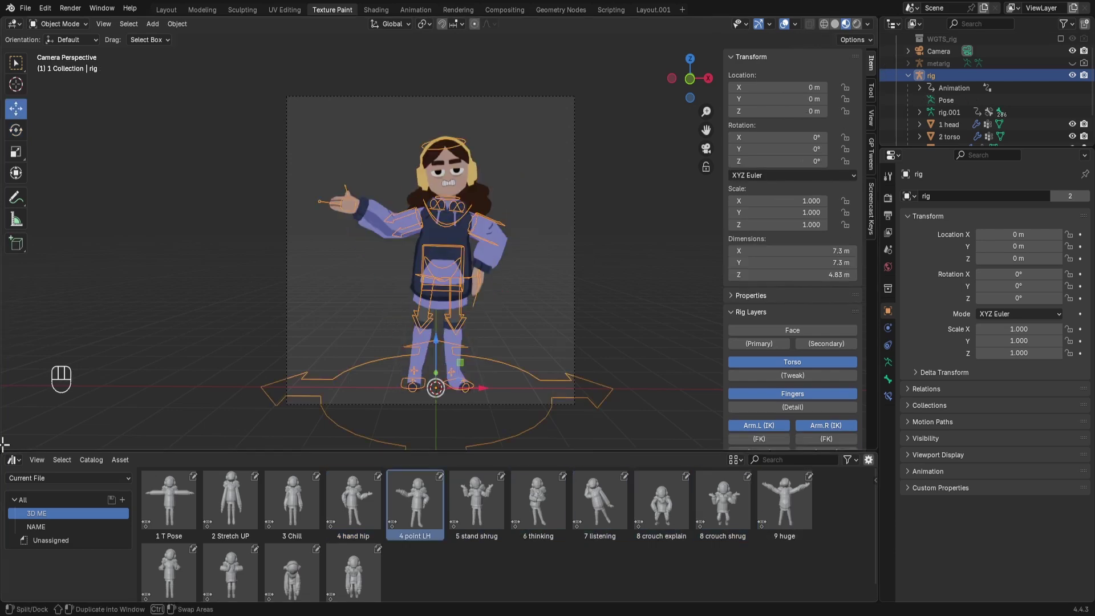
# Step: Split another area off between the viewport and the Asset Browser and set it to a Dope Sheet in Action Editor mode
pyautogui.moveTo(2, 443); pyautogui.dragTo(29, 385)
pyautogui.click(15, 394)
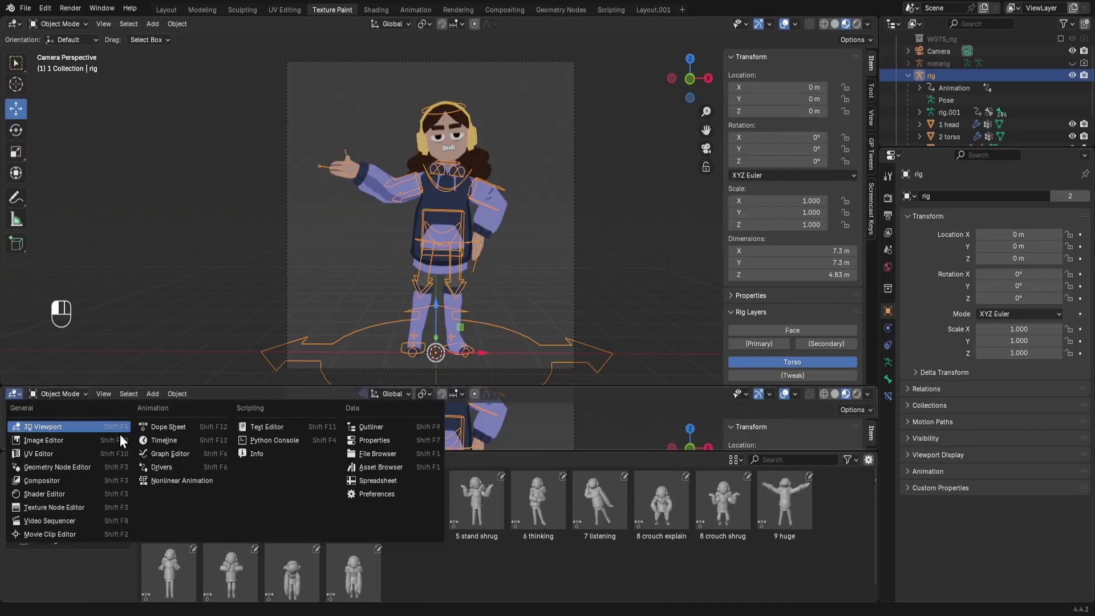
pyautogui.click(155, 425)
pyautogui.click(74, 396)
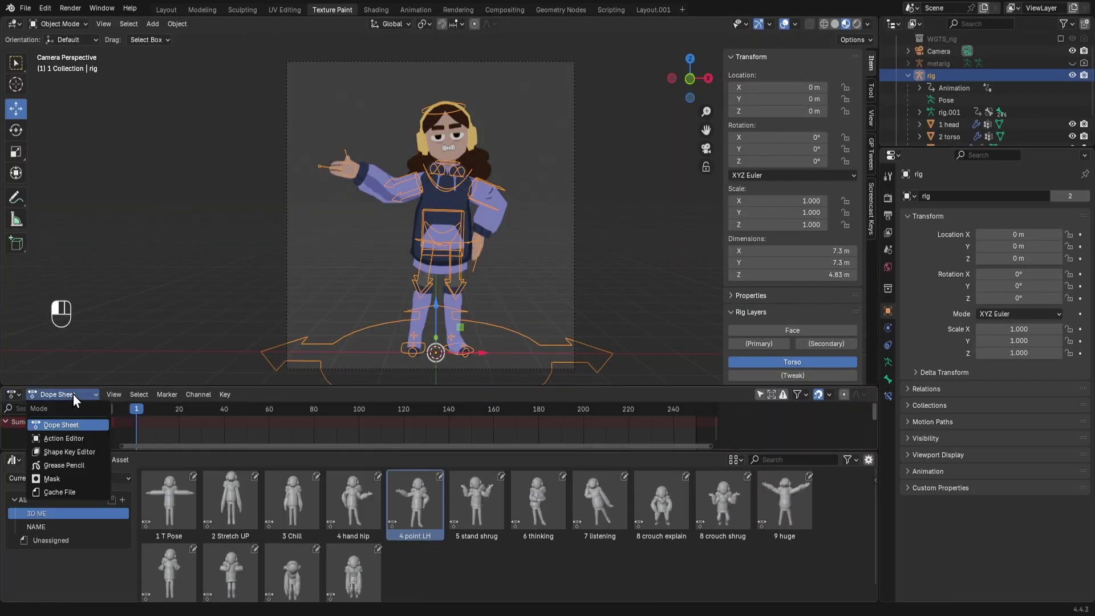
pyautogui.click(84, 439)
pyautogui.click(534, 370)
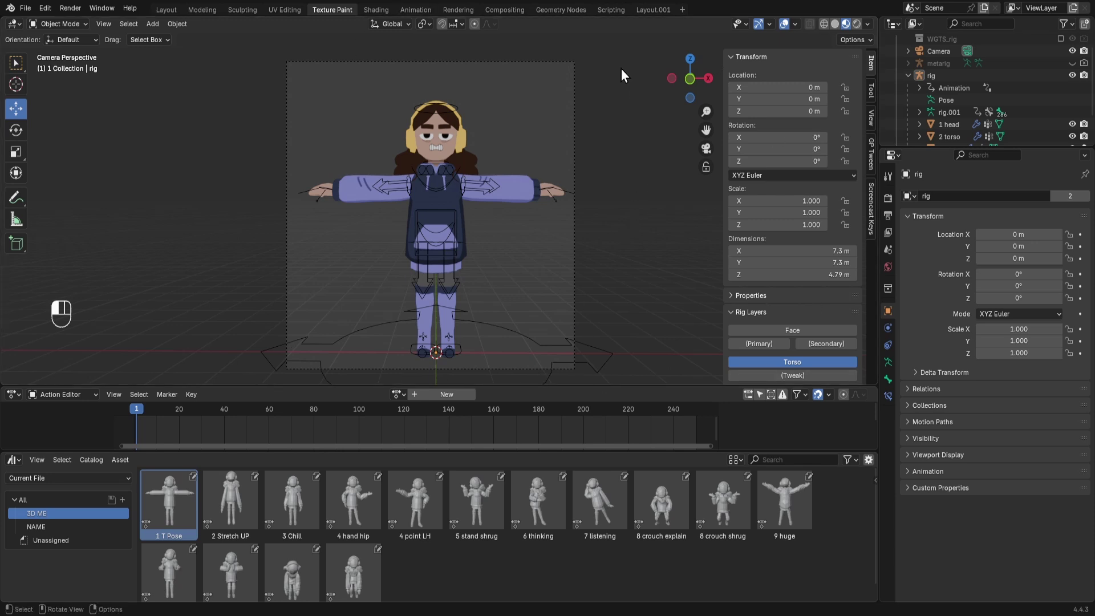
# Step: Select only the rig object and switch it from Object Mode to Pose Mode
pyautogui.moveTo(621, 68); pyautogui.dragTo(562, 137)
pyautogui.hotkey('ctrl', 'Tab')
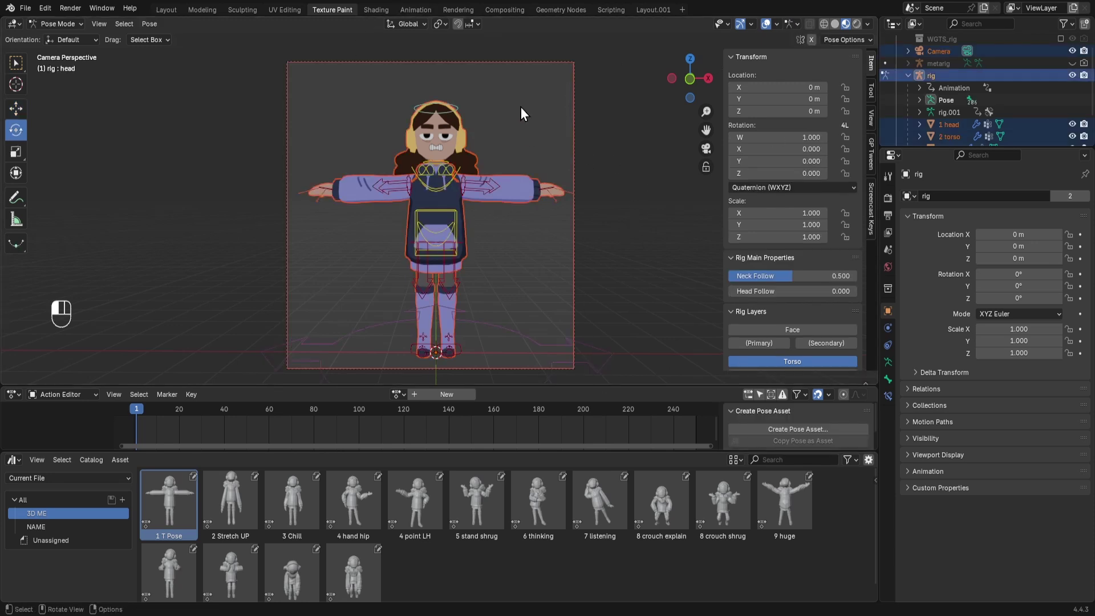
pyautogui.click(885, 74)
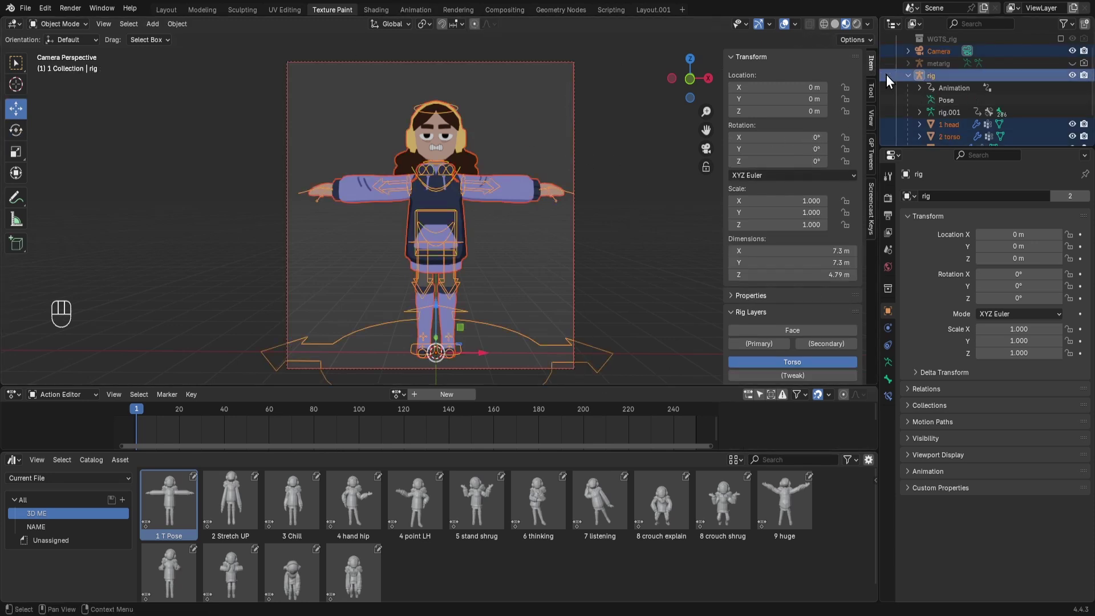
pyautogui.click(971, 74)
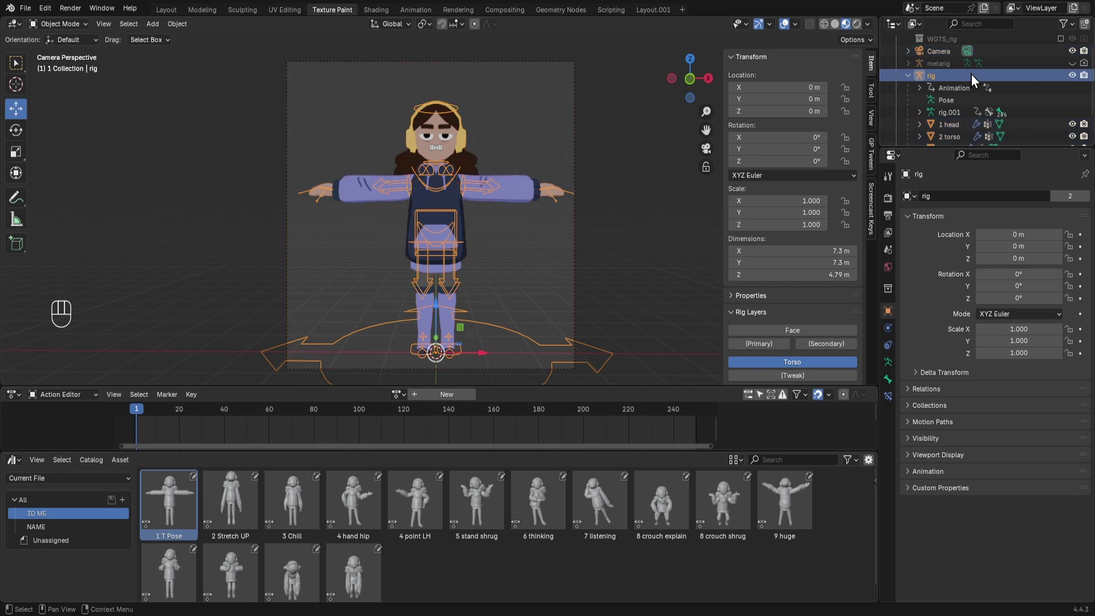
pyautogui.click(80, 24)
pyautogui.click(83, 70)
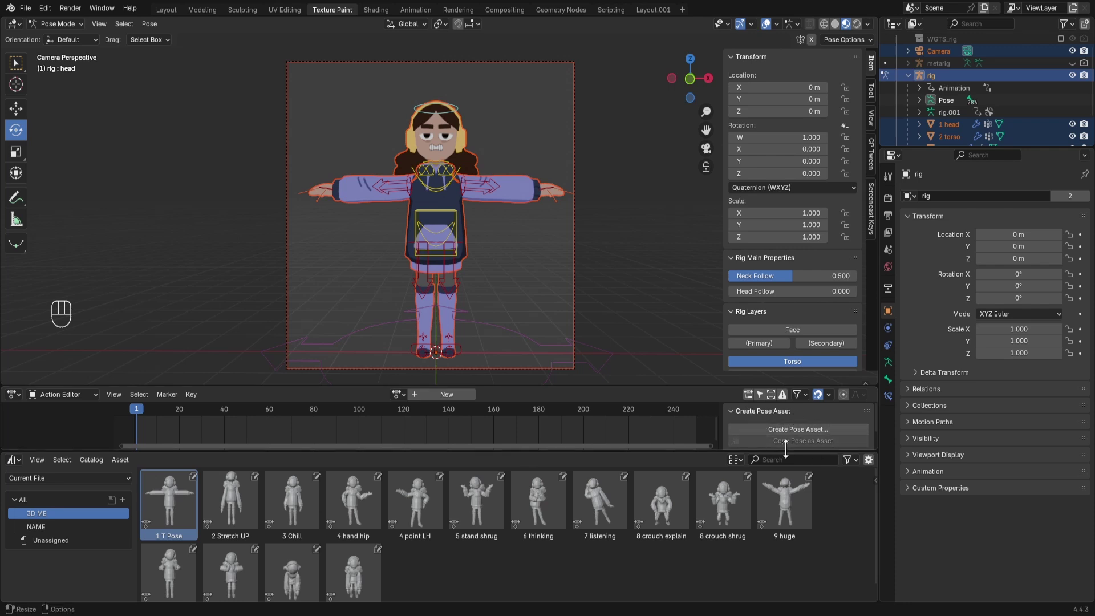
# Step: Move the torso control to bend the knees and lower the left hand's IK control beside the hip
pyautogui.click(455, 231)
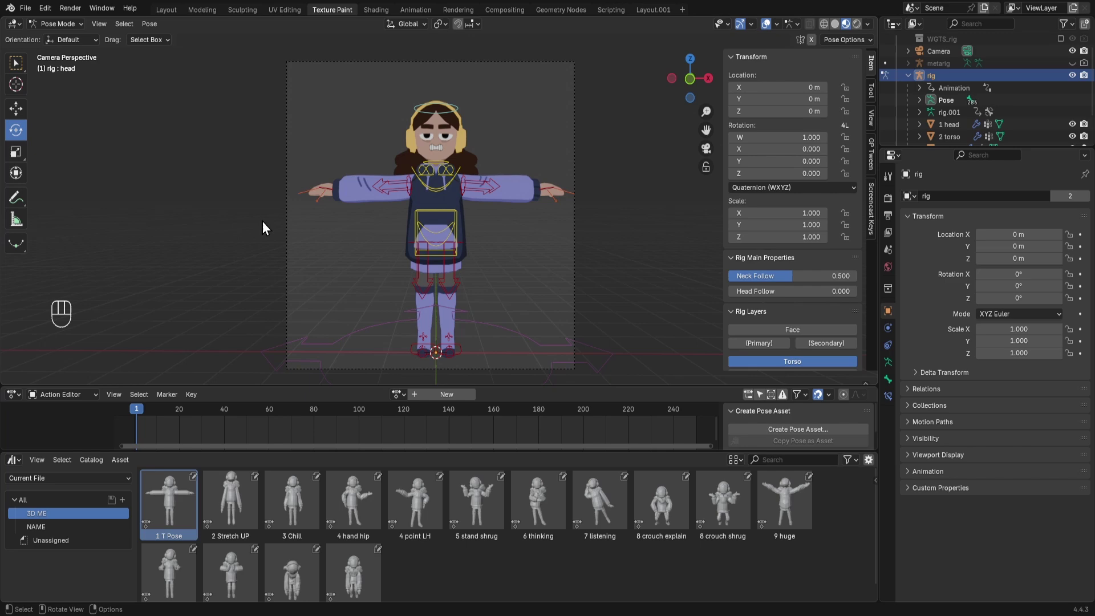
pyautogui.moveTo(448, 233); pyautogui.dragTo(447, 226)
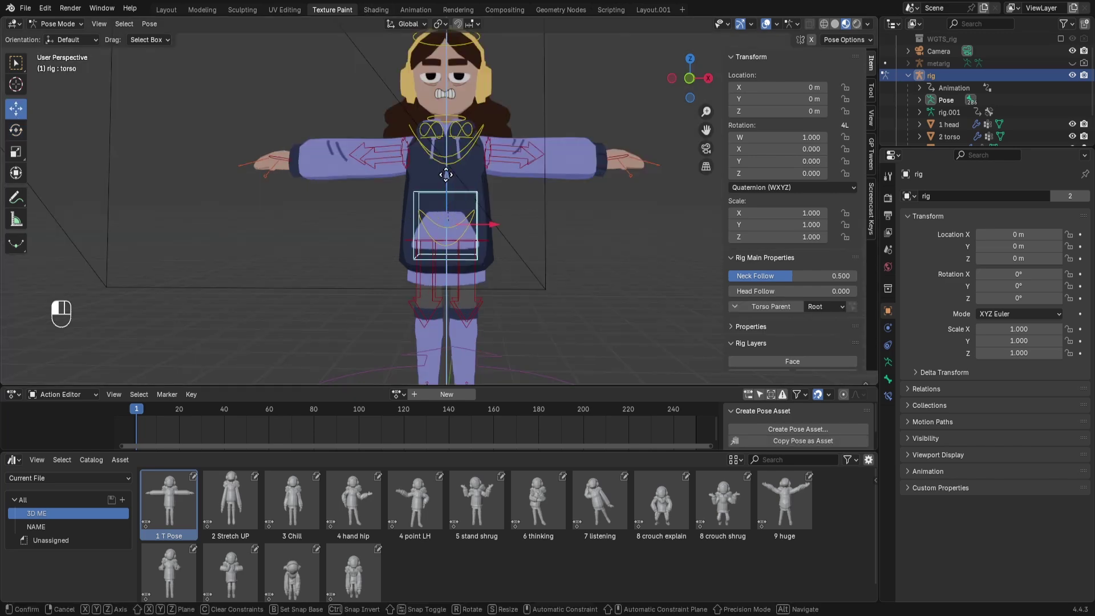
pyautogui.moveTo(489, 333); pyautogui.dragTo(502, 329)
pyautogui.click(579, 171)
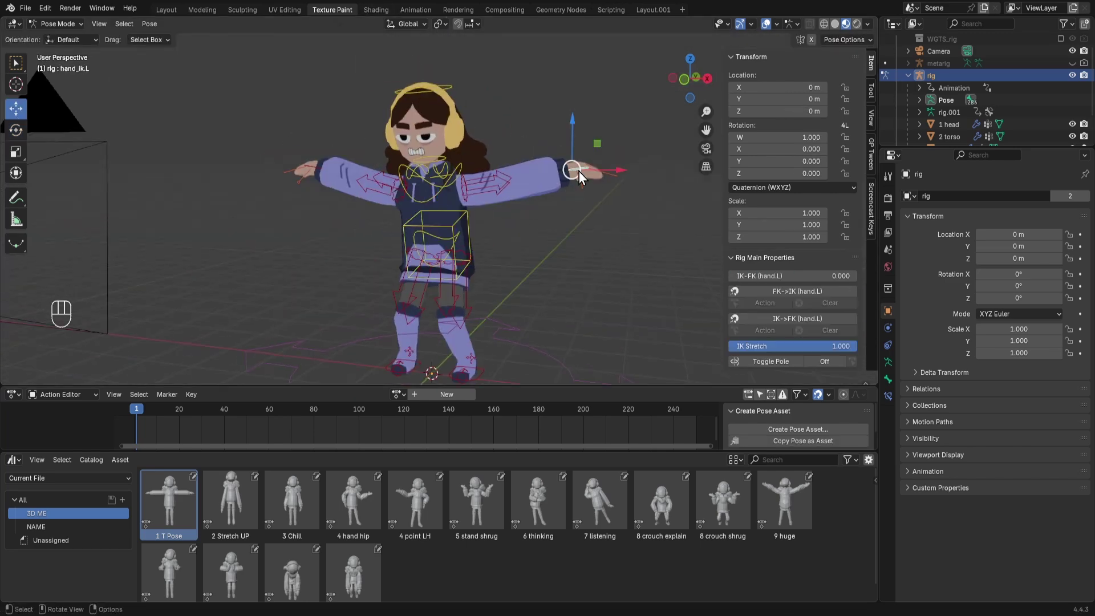
pyautogui.moveTo(579, 172); pyautogui.dragTo(512, 228)
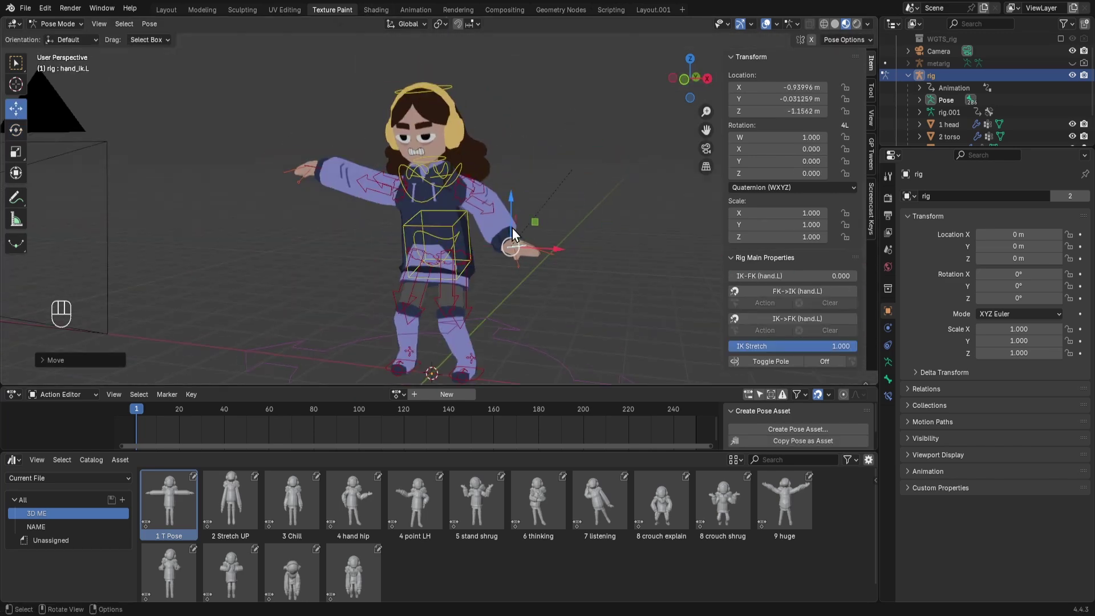
# Step: Adjust the chest and pose both hands raised out to the sides with open palms, returning to the camera view
pyautogui.moveTo(325, 150); pyautogui.dragTo(326, 128)
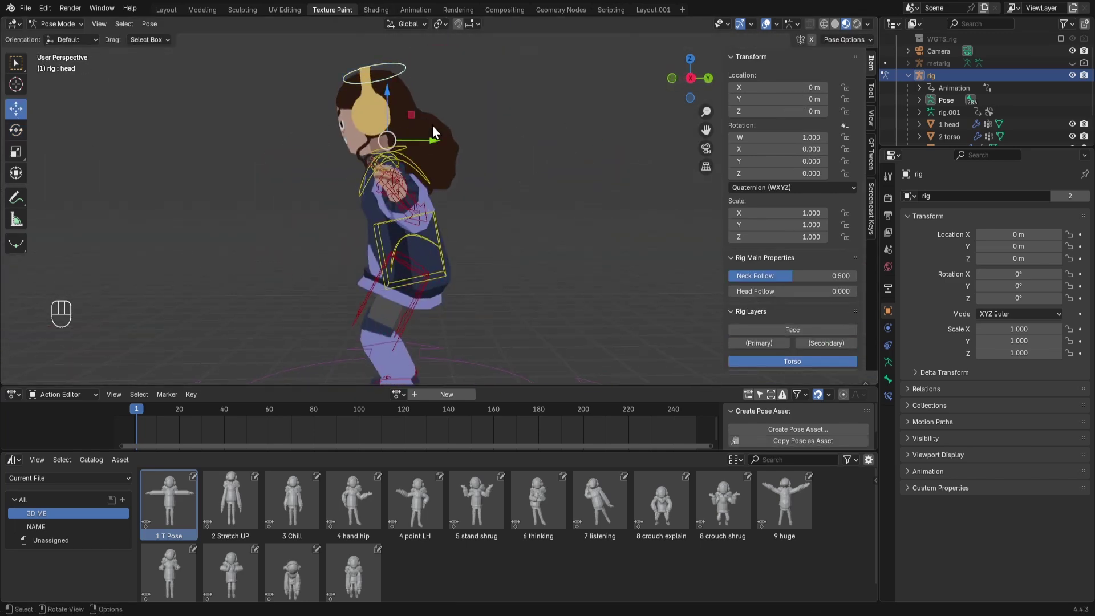
pyautogui.click(17, 133)
pyautogui.moveTo(371, 104); pyautogui.dragTo(379, 99)
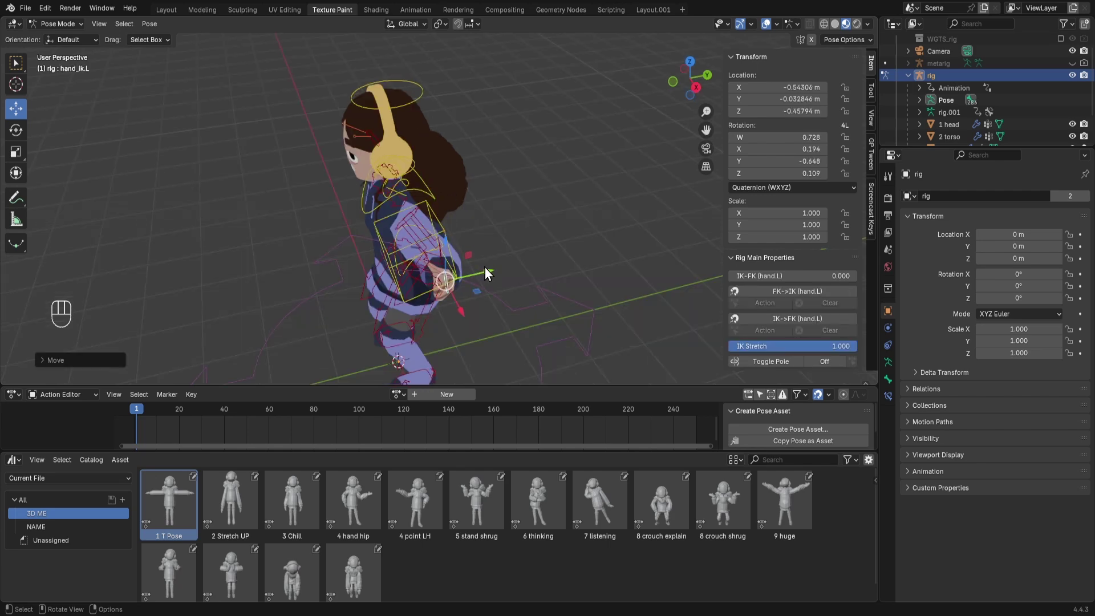
pyautogui.moveTo(486, 266); pyautogui.dragTo(460, 274)
pyautogui.moveTo(394, 165); pyautogui.dragTo(330, 154, button='middle')
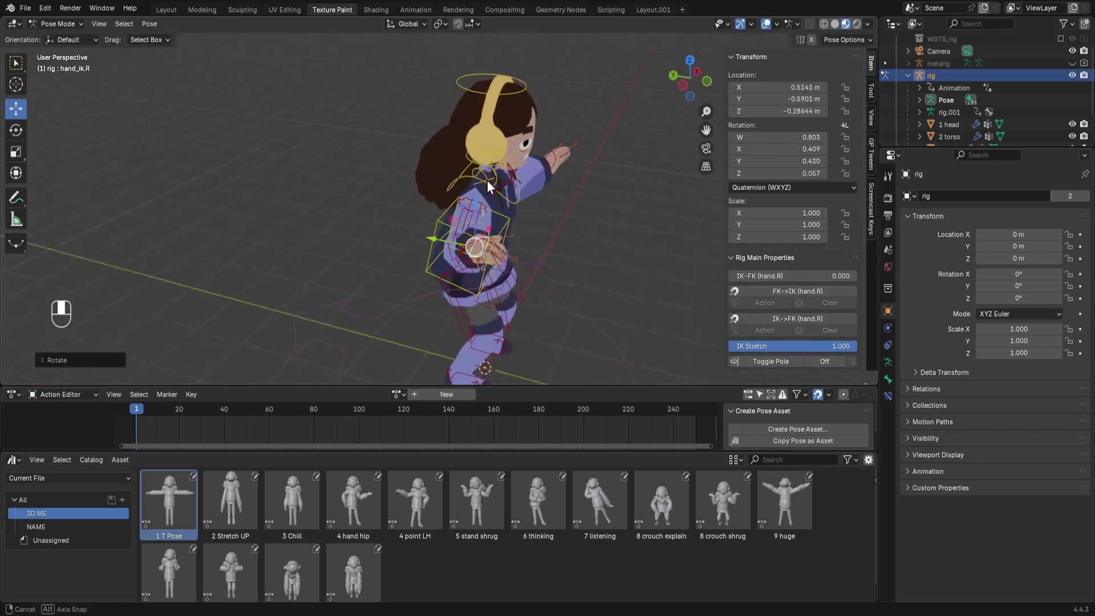
pyautogui.press('KP_0')
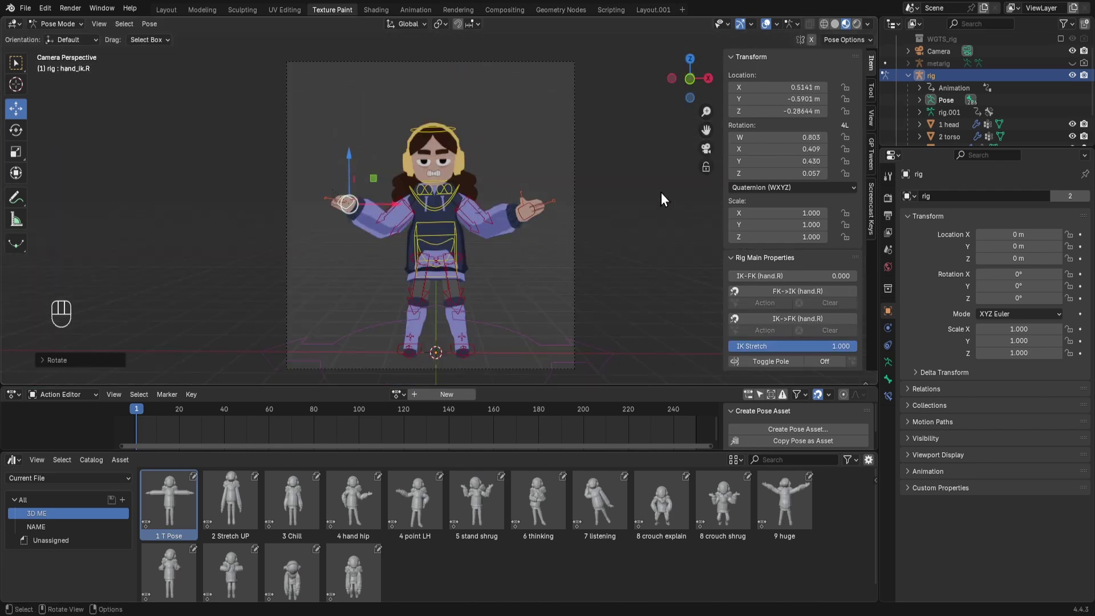
# Step: Select all the rig's bones and create a pose asset named 8 crouch arm in the Current File library
pyautogui.moveTo(606, 107); pyautogui.dragTo(235, 441)
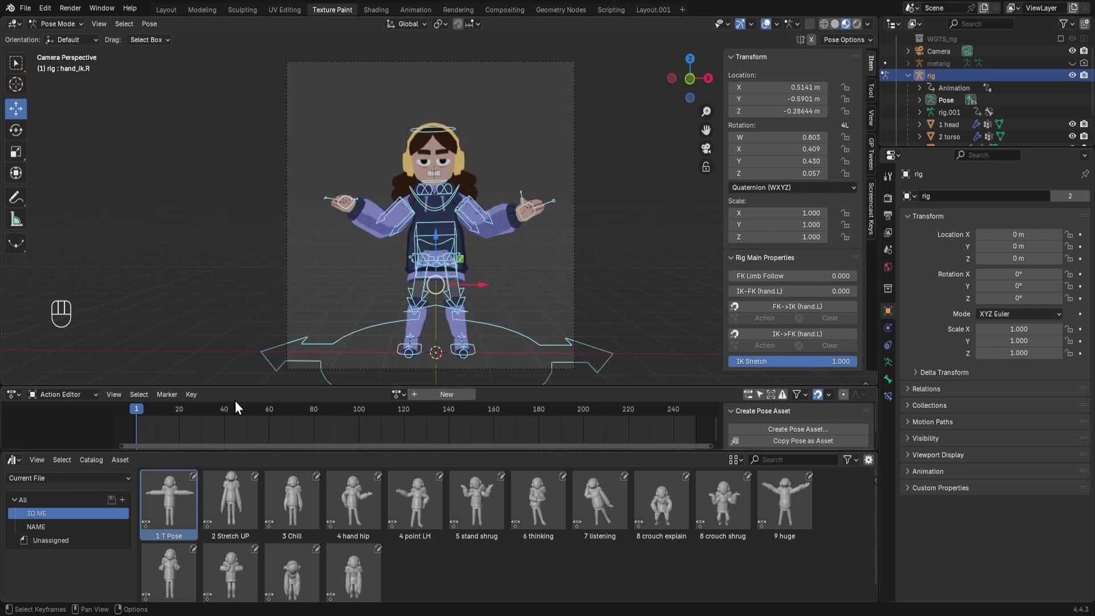
pyautogui.click(781, 429)
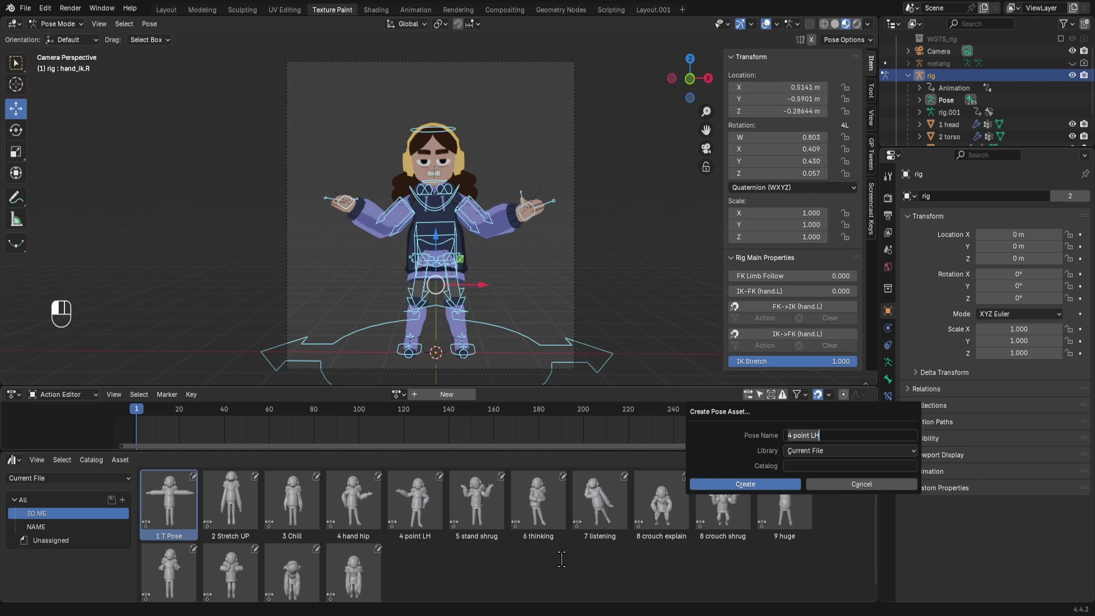
pyautogui.write('8 CR')
pyautogui.write('OUCH')
pyautogui.press('BackSpace')
pyautogui.press('BackSpace')
pyautogui.press('BackSpace')
pyautogui.press('BackSpace')
pyautogui.press('BackSpace')
pyautogui.press('BackSpace')
pyautogui.press('BackSpace')
pyautogui.write('crouch arm')
pyautogui.click(809, 452)
pyautogui.click(809, 450)
pyautogui.click(809, 451)
pyautogui.click(746, 483)
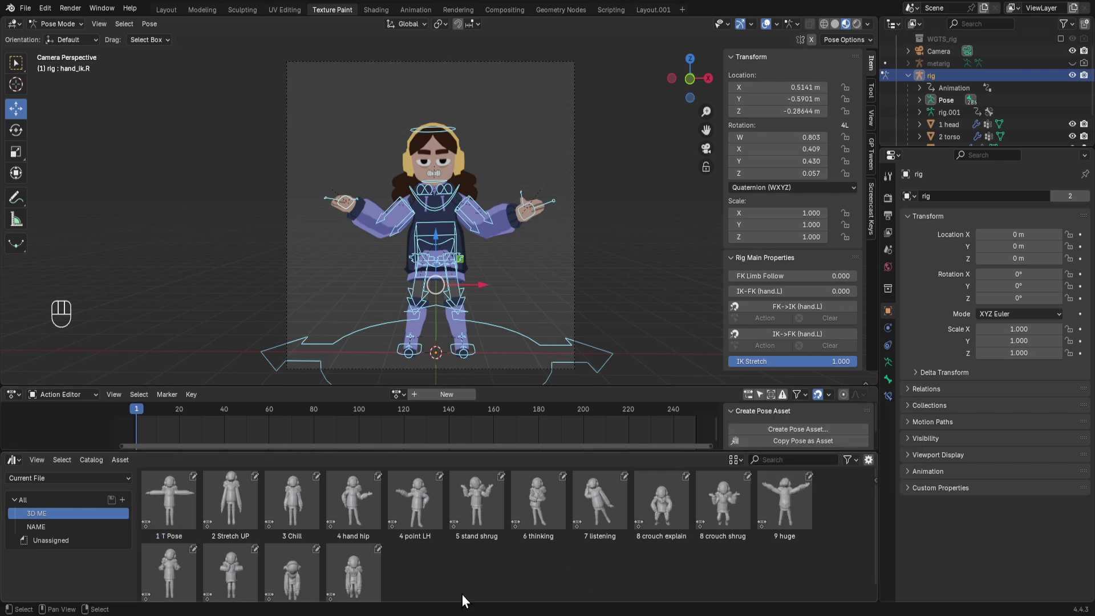
# Step: Assign the unassigned 8 crouch arm asset to the 3D ME catalog and rename it 8 crouch arm out#
pyautogui.click(56, 542)
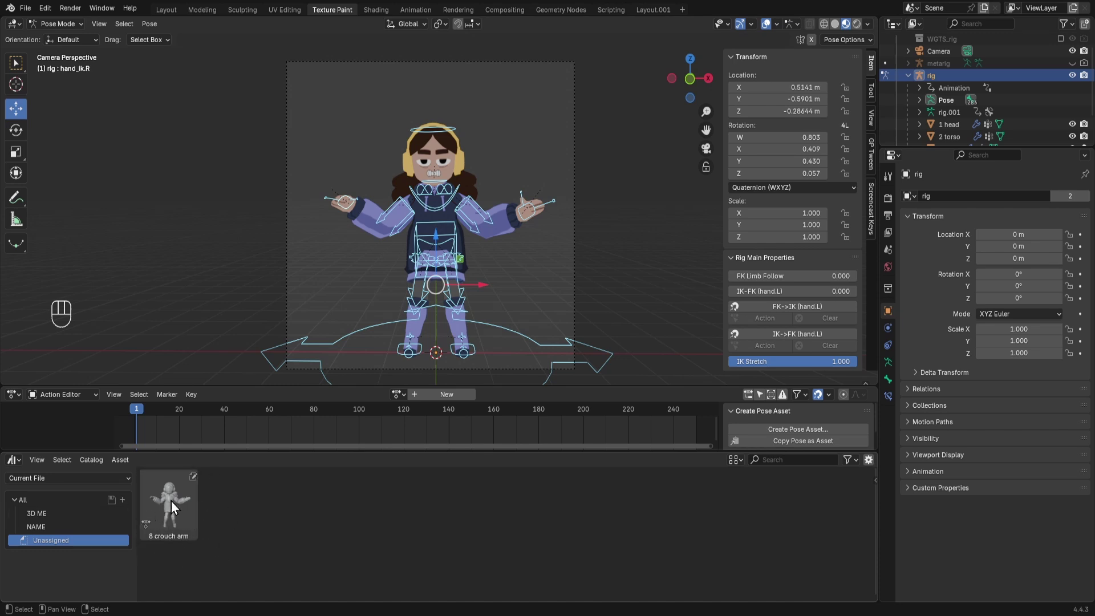
pyautogui.moveTo(171, 501); pyautogui.dragTo(43, 515)
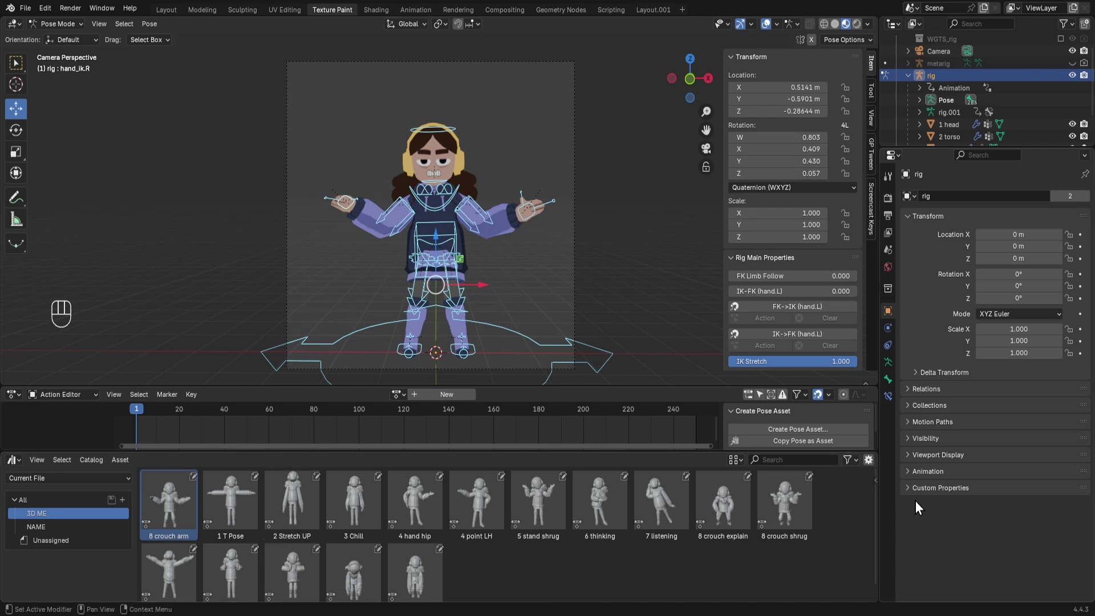
pyautogui.click(870, 460)
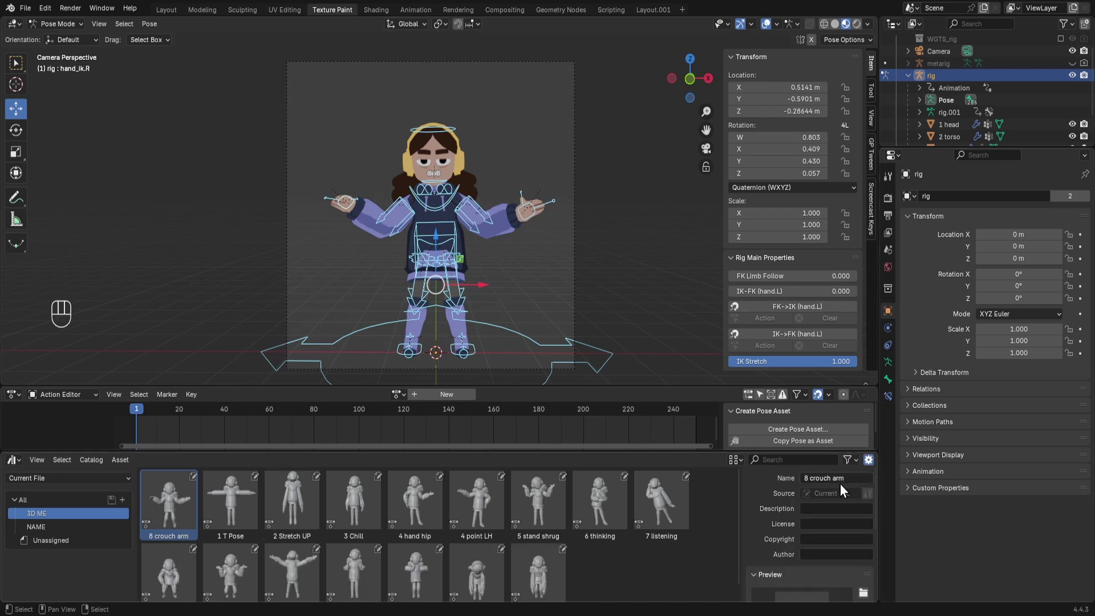
pyautogui.click(855, 479)
pyautogui.press('BackSpace')
pyautogui.press('BackSpace')
pyautogui.press('BackSpace')
pyautogui.press('BackSpace')
pyautogui.press('BackSpace')
pyautogui.press('BackSpace')
pyautogui.press('BackSpace')
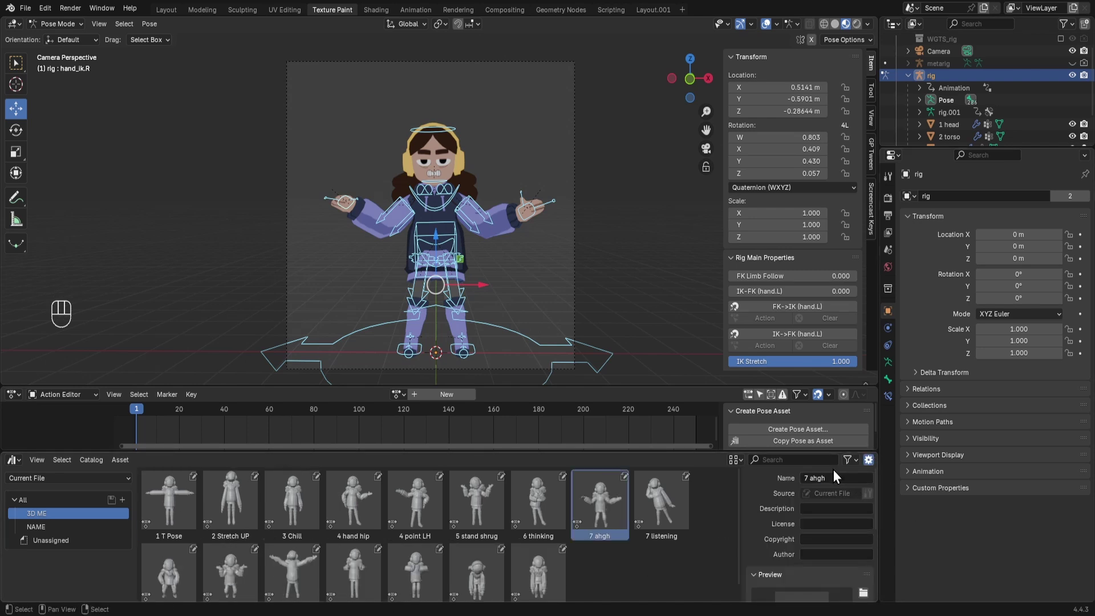
pyautogui.click(835, 478)
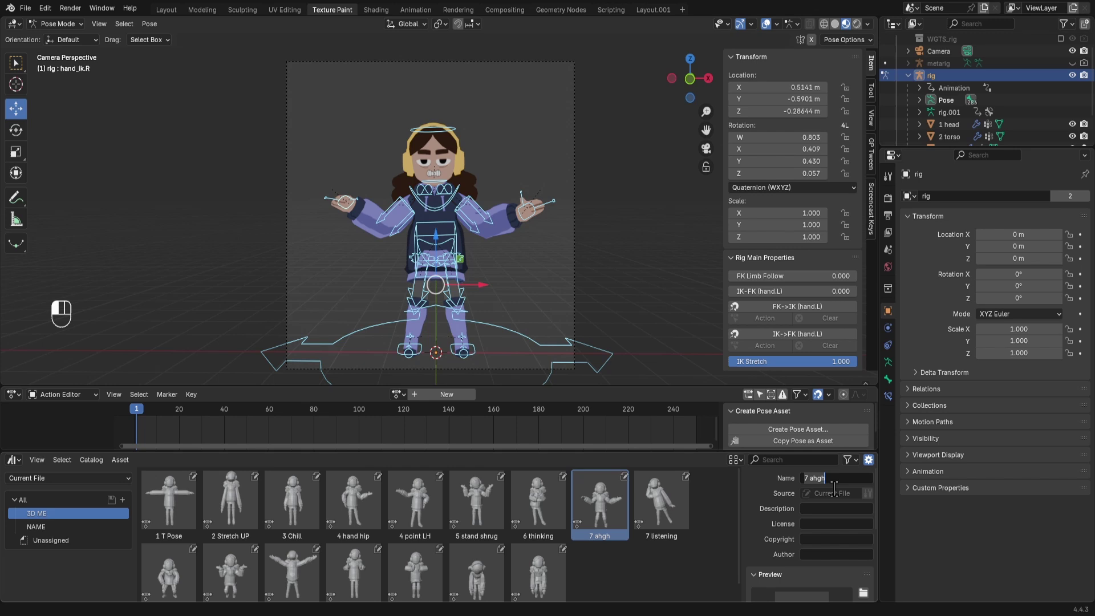
pyautogui.write('8 crouch arm out#')
pyautogui.press('Return')
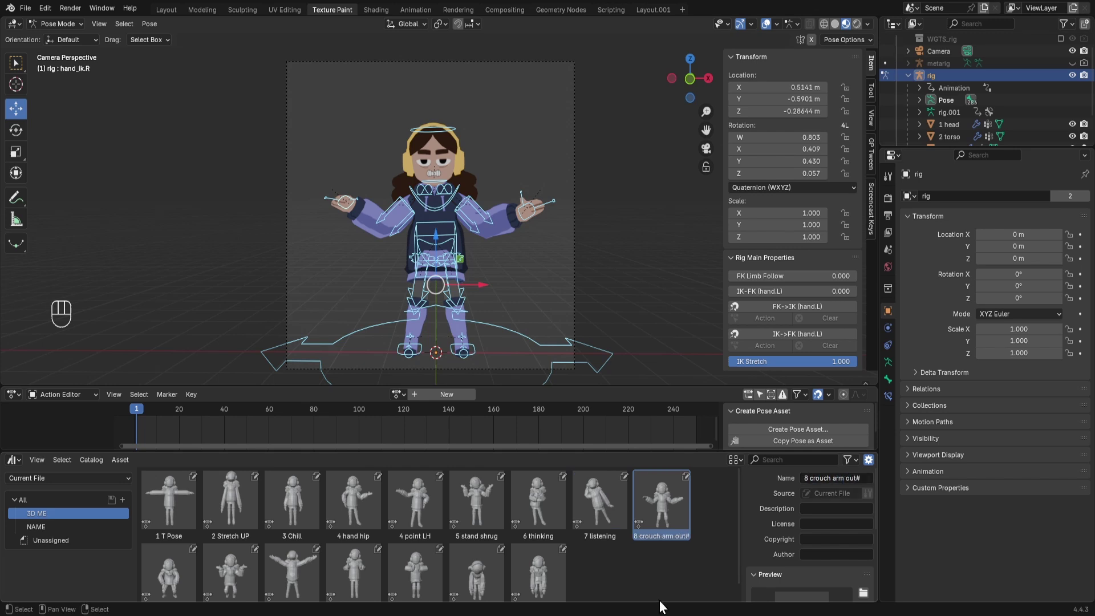
# Step: Test the 8 crouch explain and 8 crouch arm out# poses on the rig, and save the file with the bones deselected
pyautogui.scroll(-1, 621, 566)
pyautogui.doubleClick(163, 567)
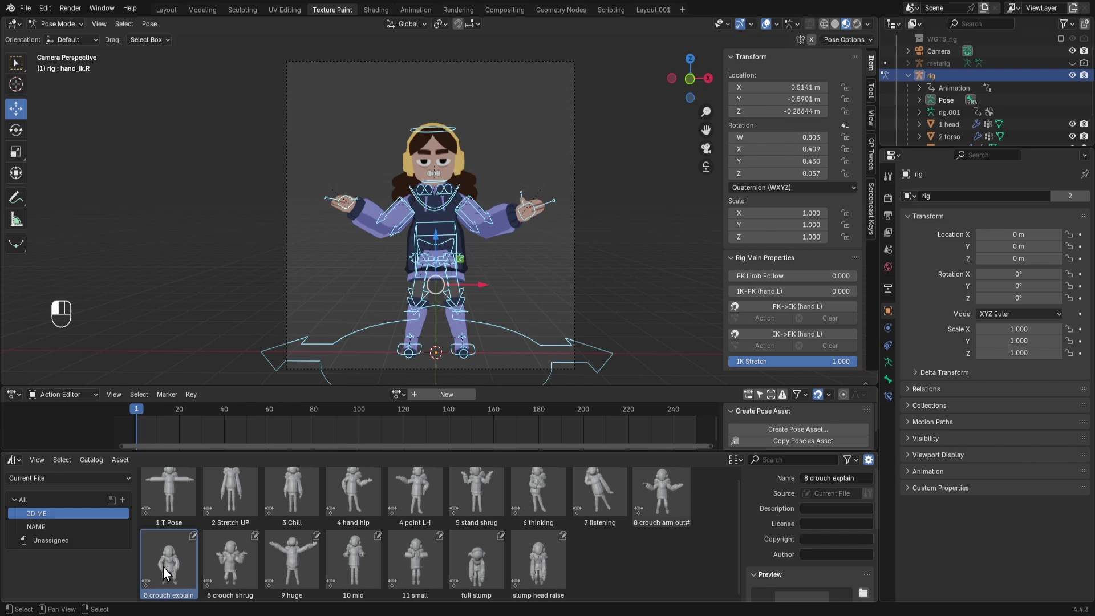
pyautogui.scroll(1, 669, 499)
pyautogui.doubleClick(670, 499)
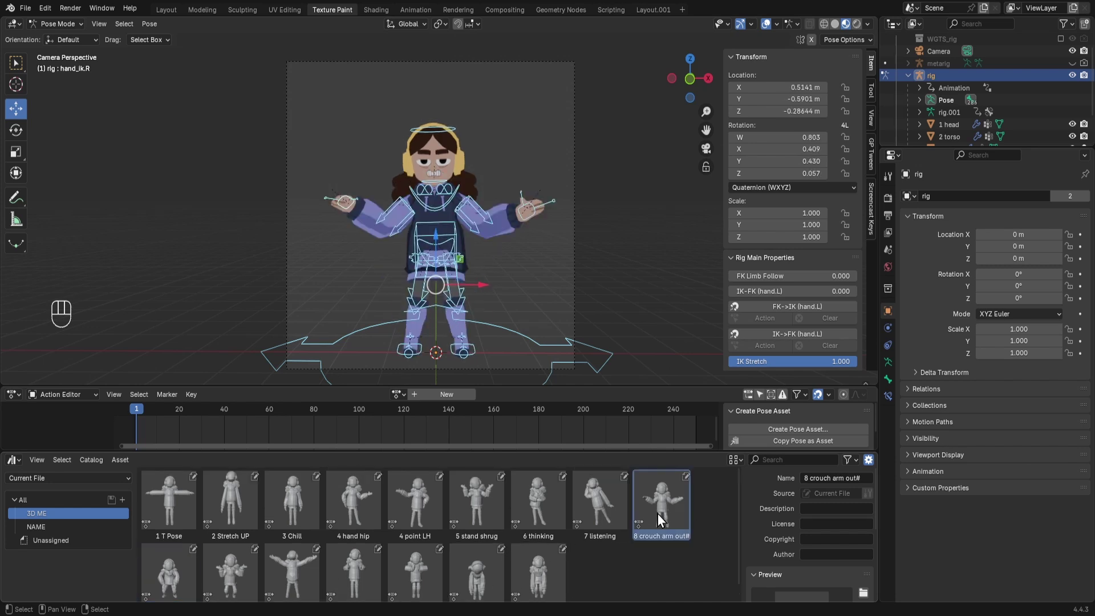
pyautogui.doubleClick(164, 572)
pyautogui.scroll(1, 661, 500)
pyautogui.click(662, 500)
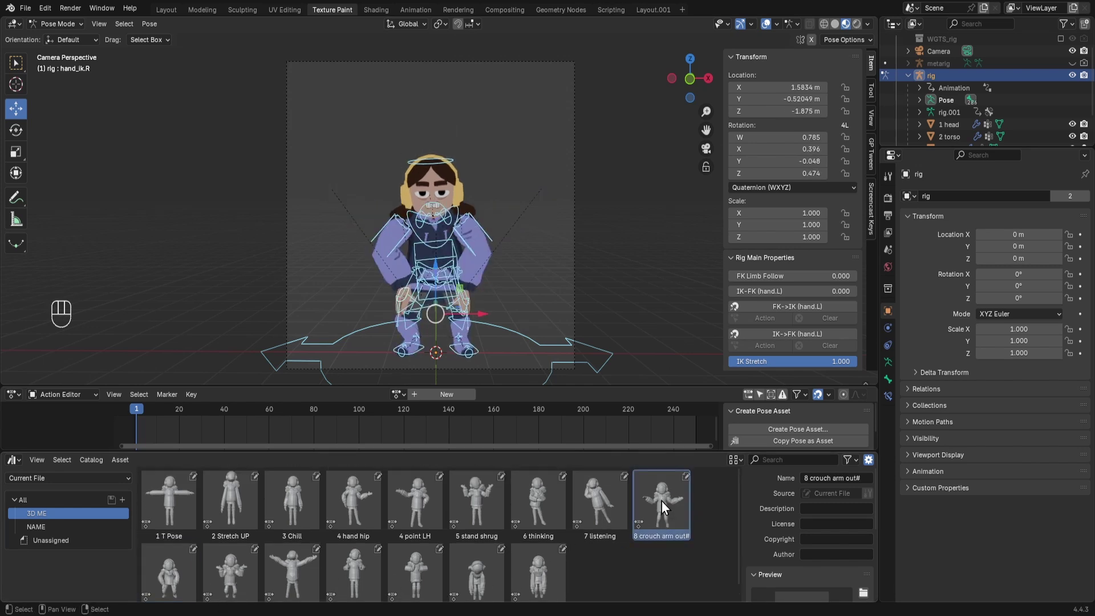
pyautogui.doubleClick(662, 500)
pyautogui.click(162, 153)
pyautogui.hotkey('ctrl', 's')
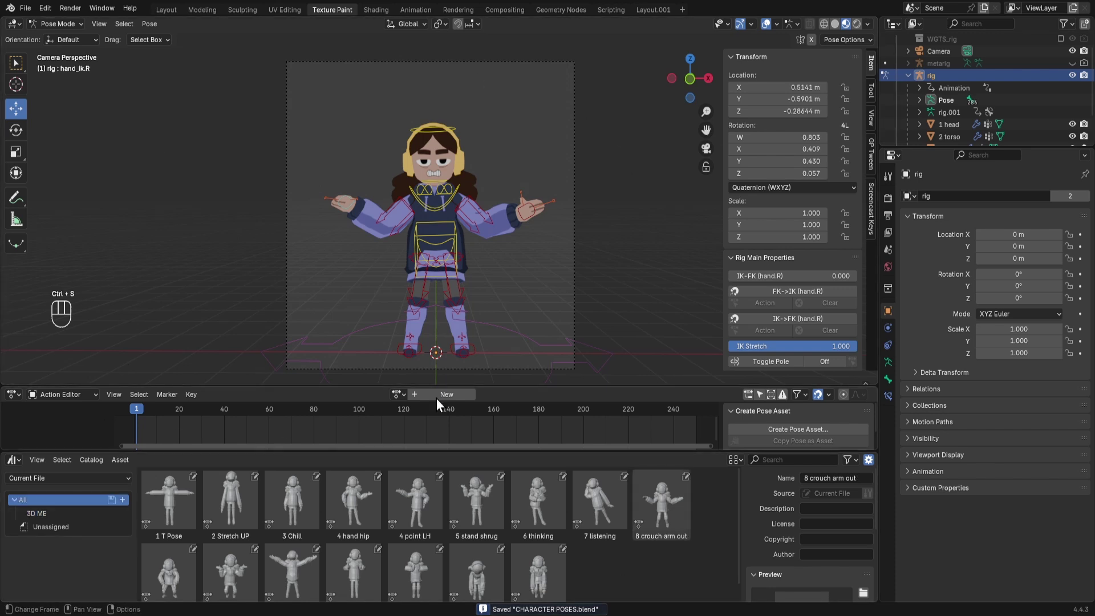
# Step: Apply the 2 Stretch UP, 7 listening and slump head raise poses to the rig in turn
pyautogui.doubleClick(233, 504)
pyautogui.doubleClick(598, 499)
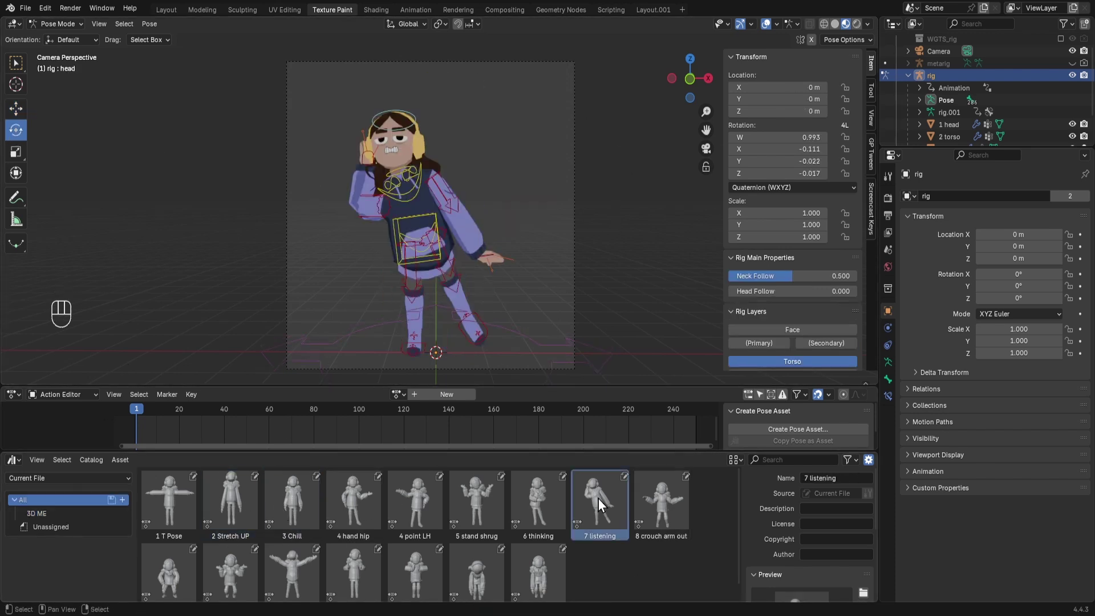
pyautogui.click(536, 577)
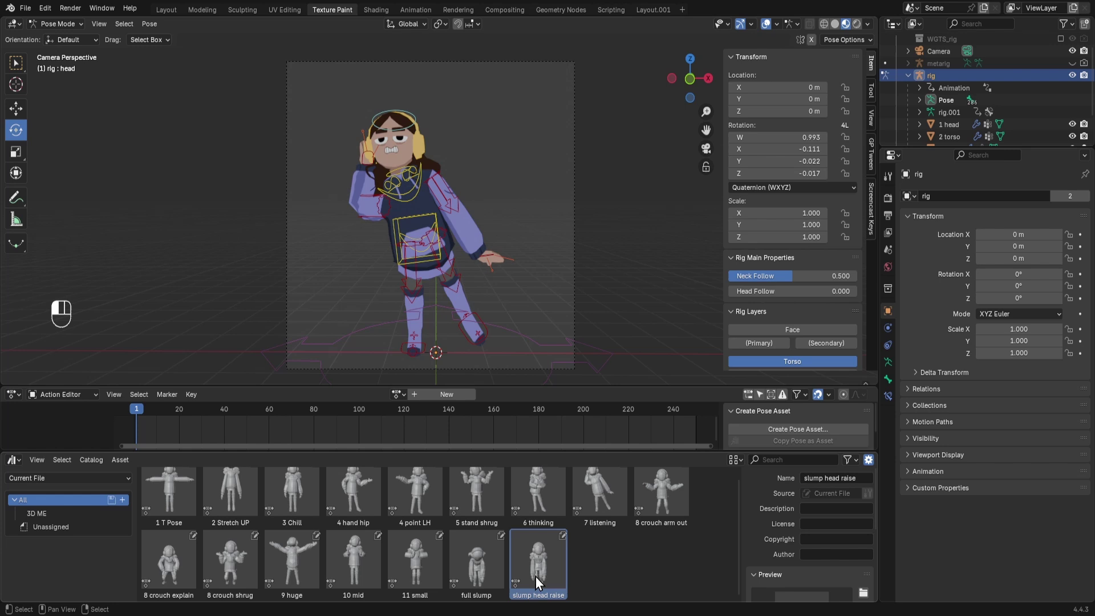
pyautogui.doubleClick(536, 578)
# Step: Tilt the head sideways with its control and replace the slump head raise asset with the pose of all bones
pyautogui.click(428, 152)
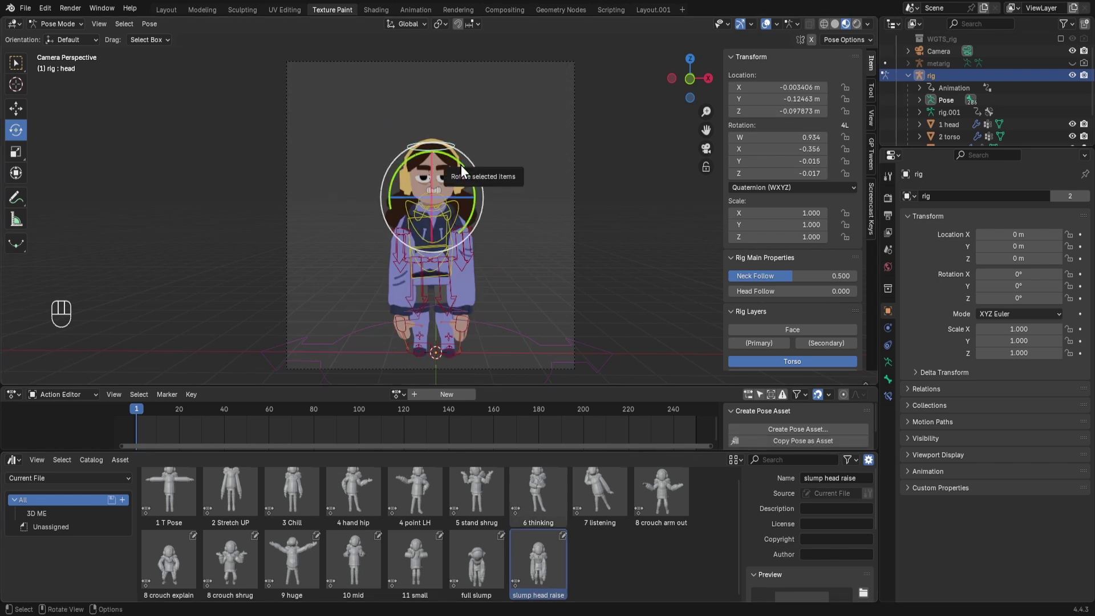
pyautogui.moveTo(461, 165); pyautogui.dragTo(476, 171)
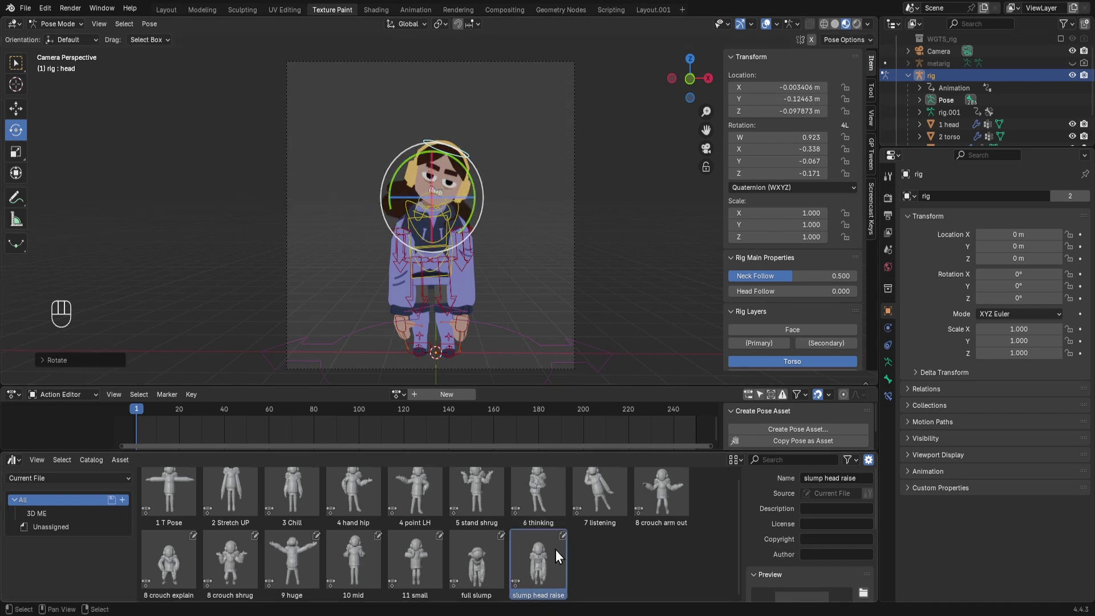
pyautogui.moveTo(590, 65); pyautogui.dragTo(270, 472)
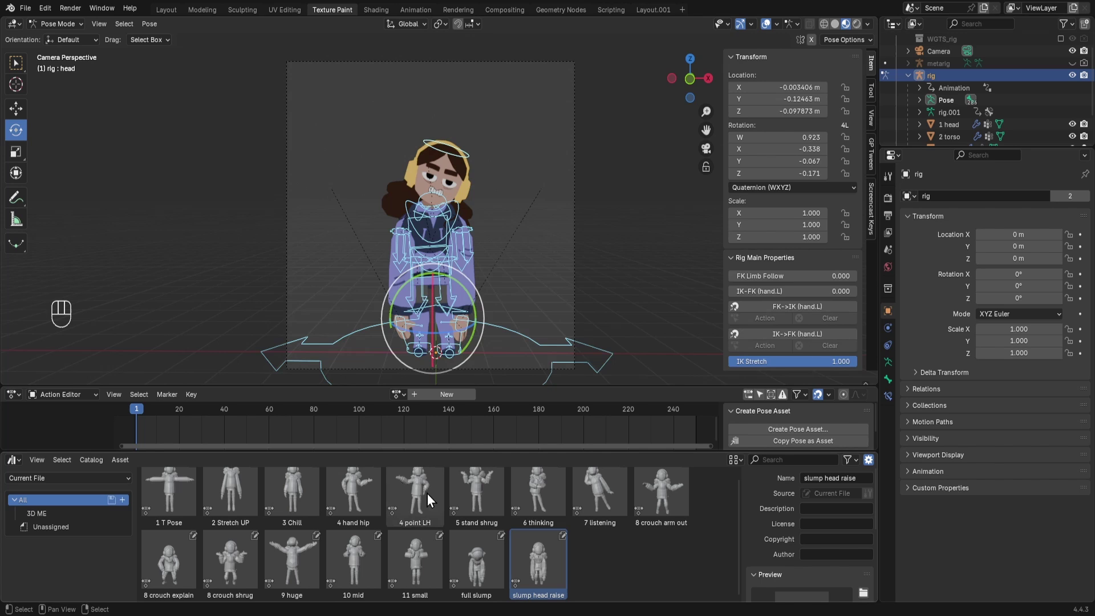
pyautogui.rightClick(545, 560)
pyautogui.moveTo(537, 482)
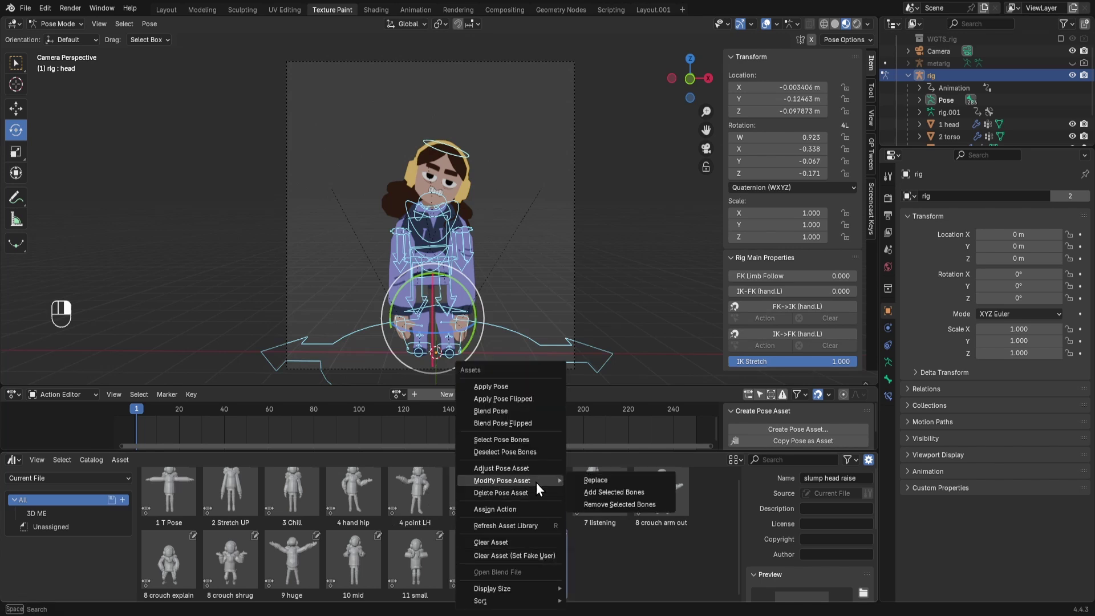
pyautogui.click(641, 479)
pyautogui.click(614, 276)
# Step: Try out 5 stand shrug, full slump, slump head raise, 11 small, 10 mid, 9 huge, 8 crouch shrug and 8 crouch explain on the rig
pyautogui.doubleClick(478, 494)
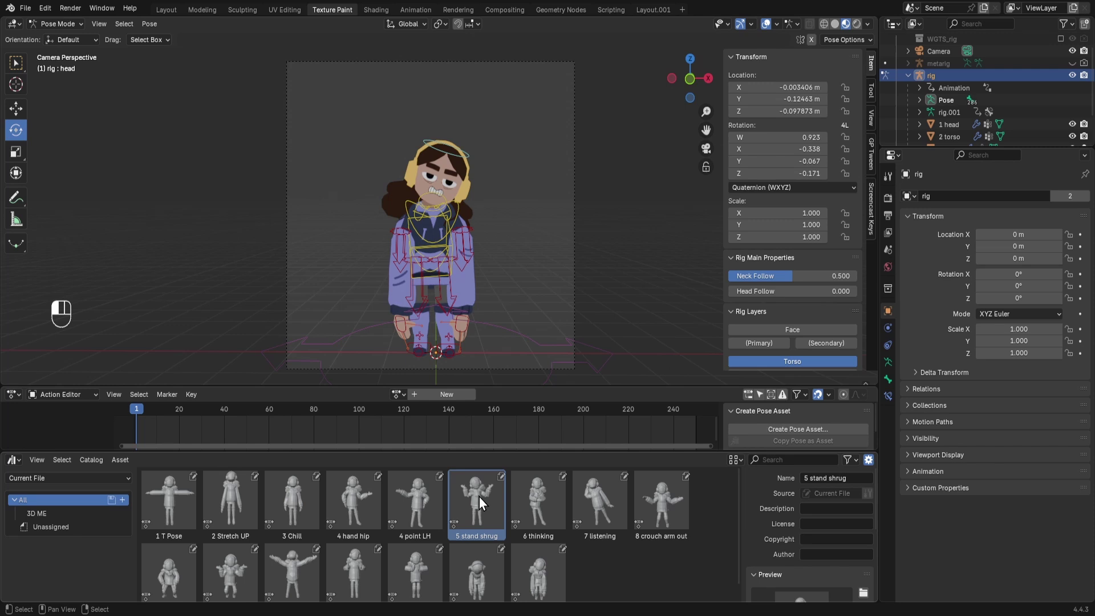
pyautogui.click(528, 571)
pyautogui.doubleClick(476, 570)
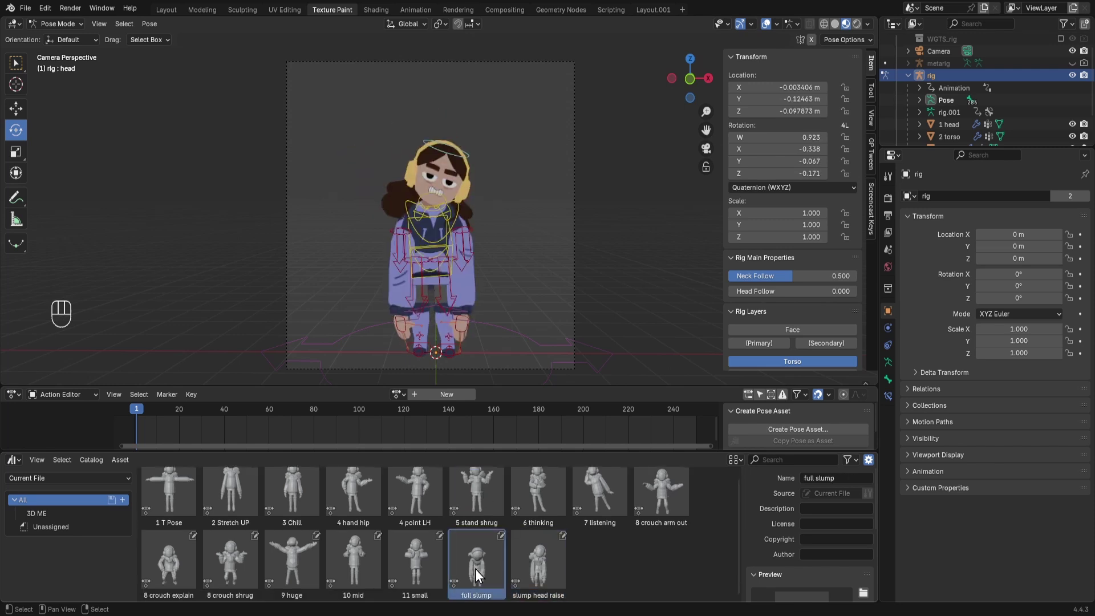
pyautogui.doubleClick(530, 571)
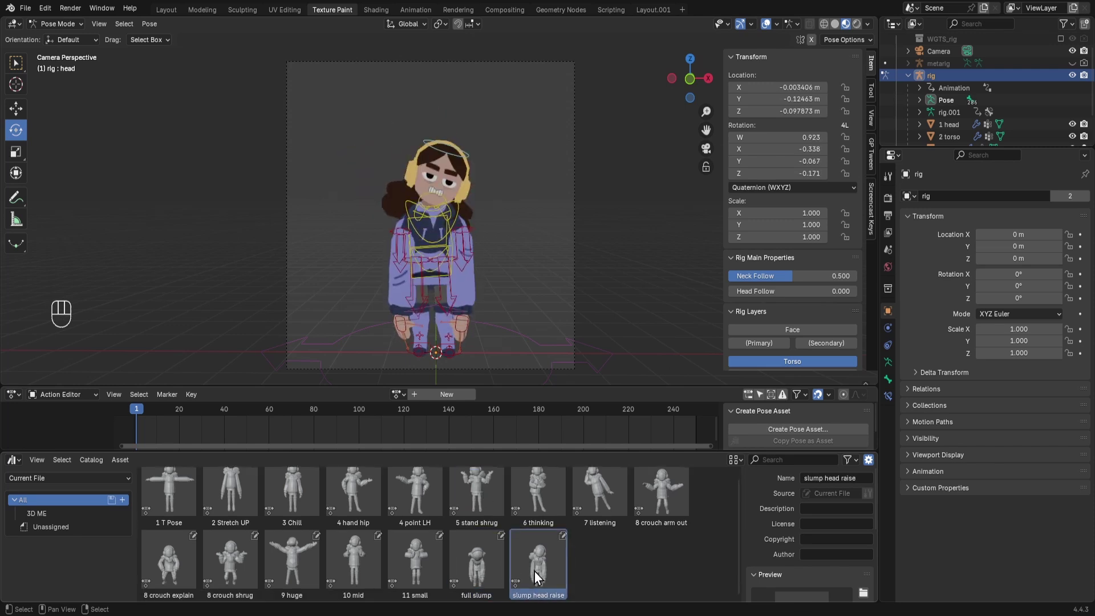
pyautogui.doubleClick(414, 557)
pyautogui.doubleClick(353, 564)
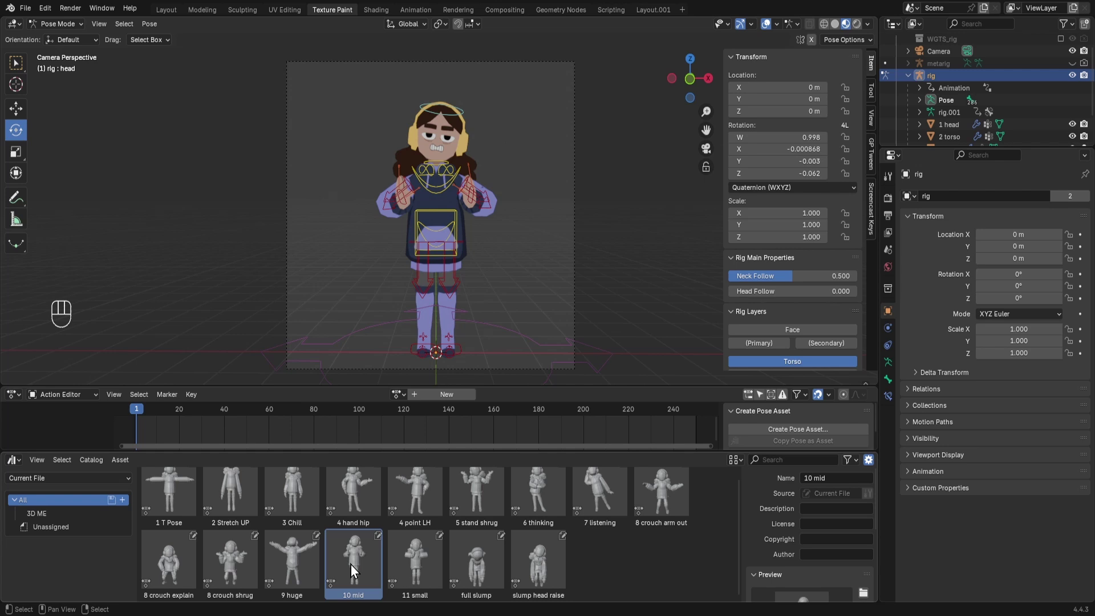
pyautogui.doubleClick(305, 565)
pyautogui.doubleClick(230, 573)
pyautogui.doubleClick(173, 567)
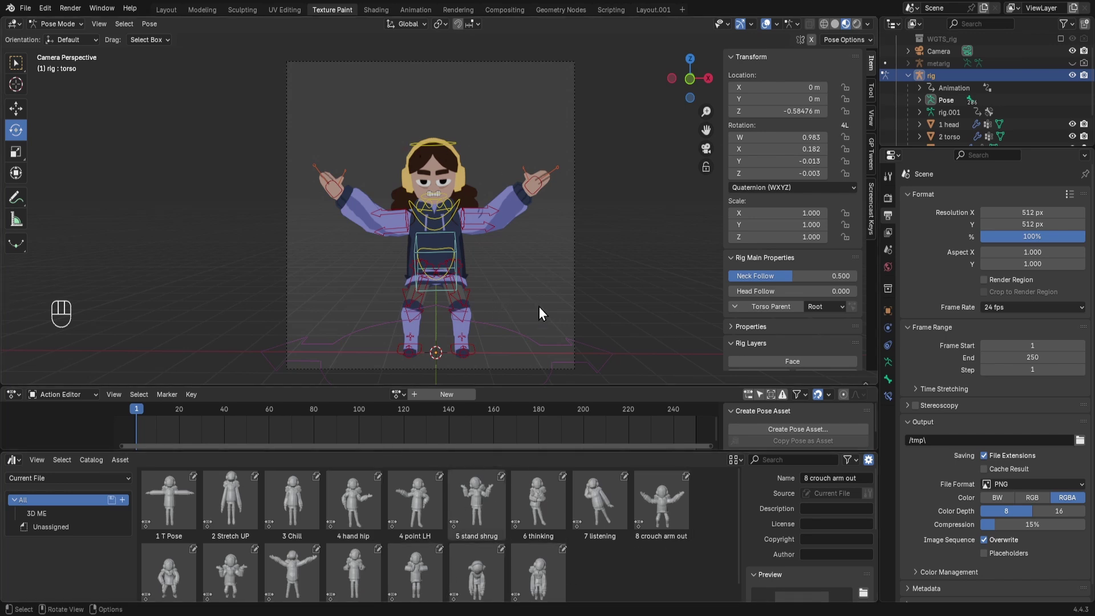
# Step: Examine the 8 crouch arm out asset's preview thumbnail and the options for rendering or removing it
pyautogui.scroll(-5, 831, 513)
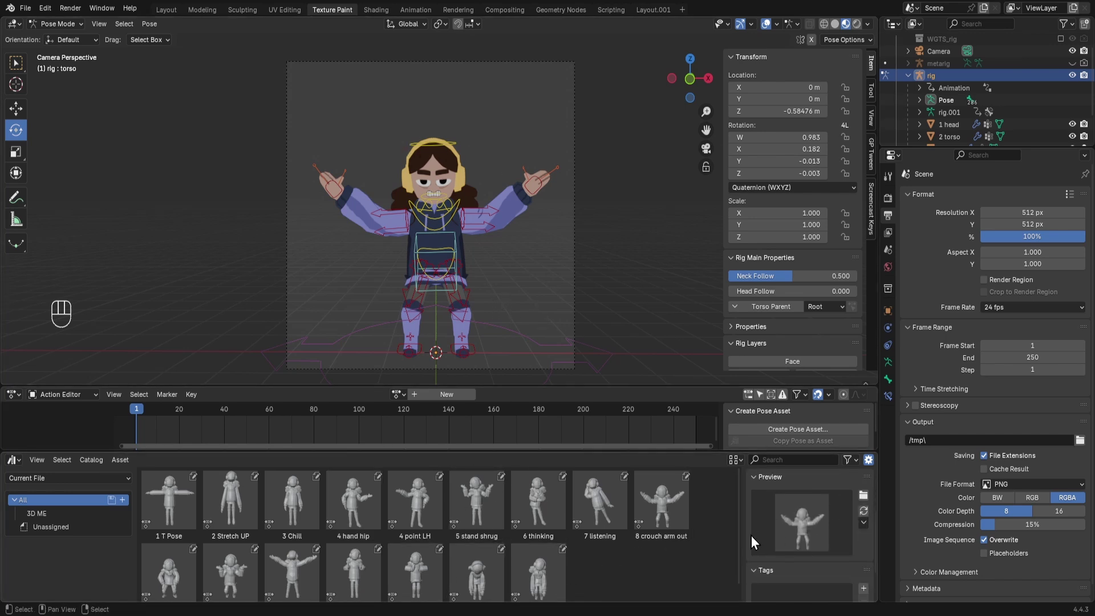
pyautogui.click(863, 521)
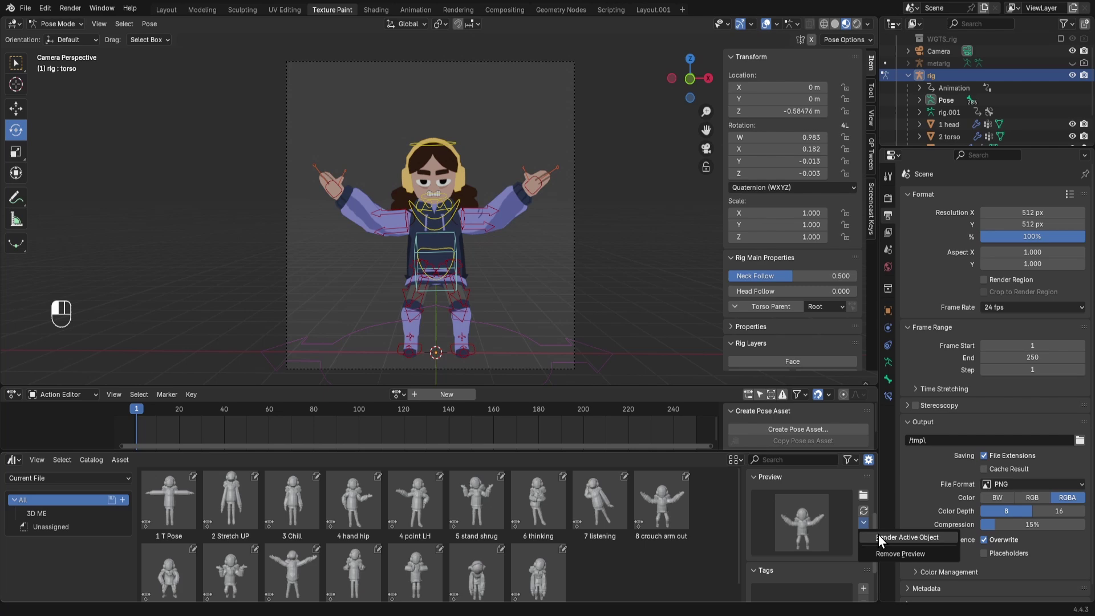
pyautogui.click(862, 523)
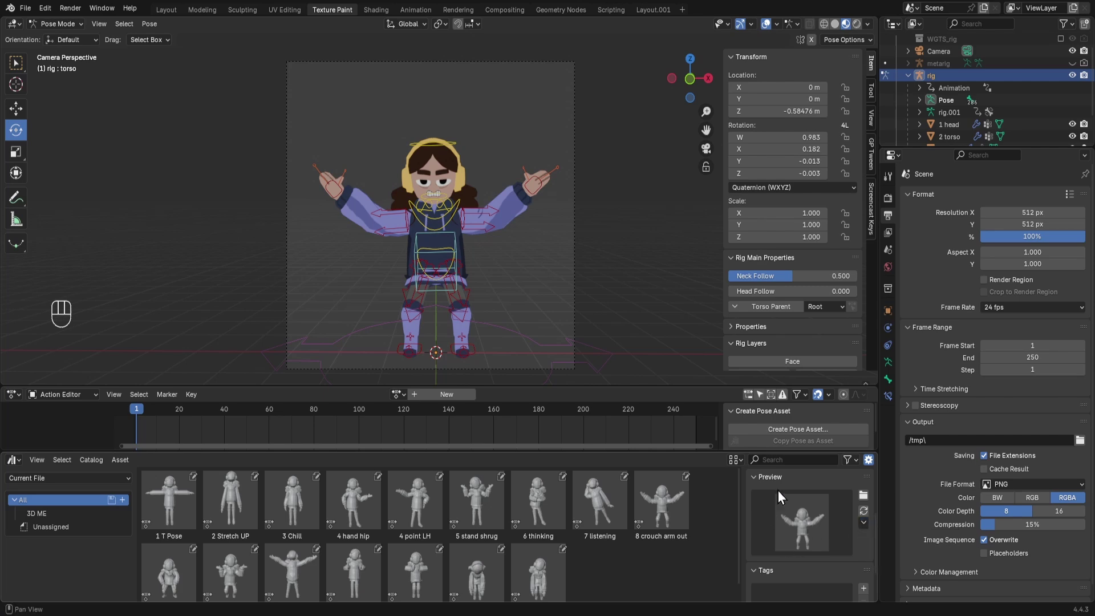
pyautogui.click(705, 149)
pyautogui.click(705, 149)
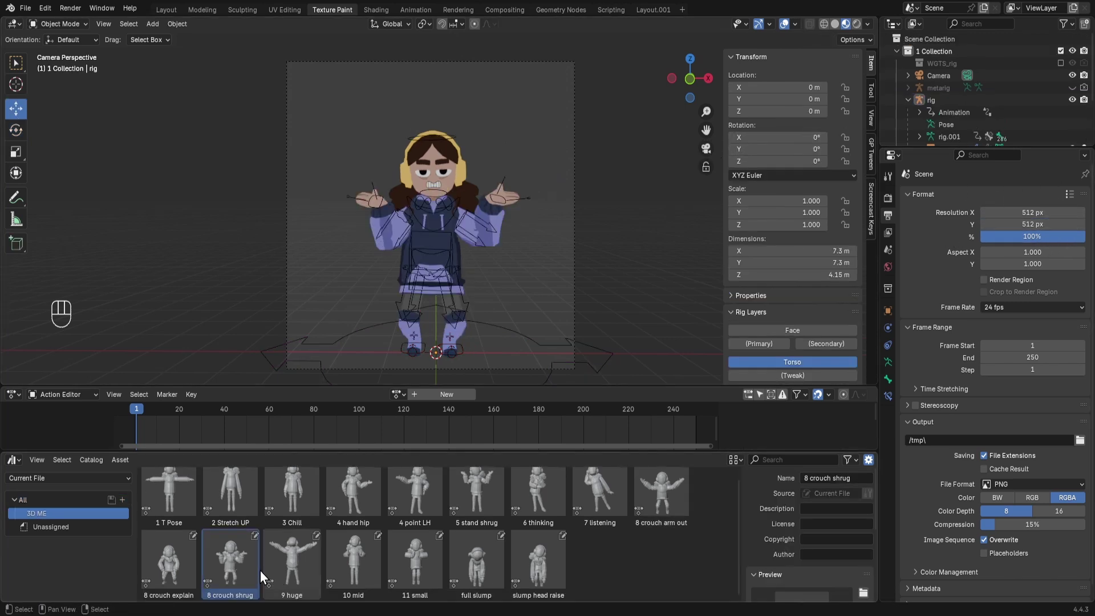
# Step: Apply the full slump, 10 mid and 4 point LH poses to the rig in turn
pyautogui.doubleClick(500, 550)
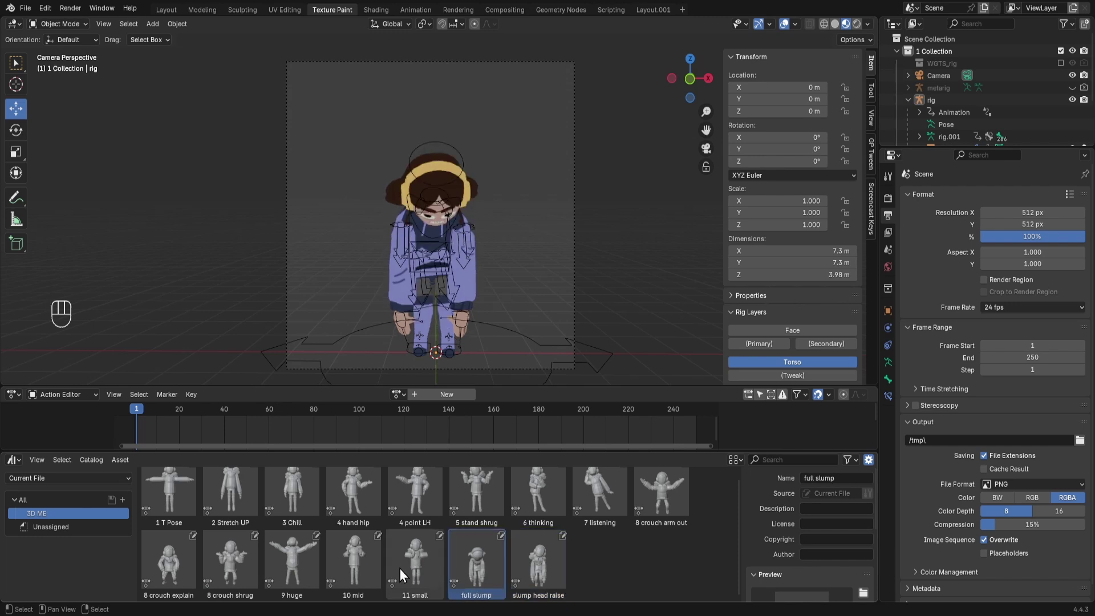
pyautogui.doubleClick(362, 556)
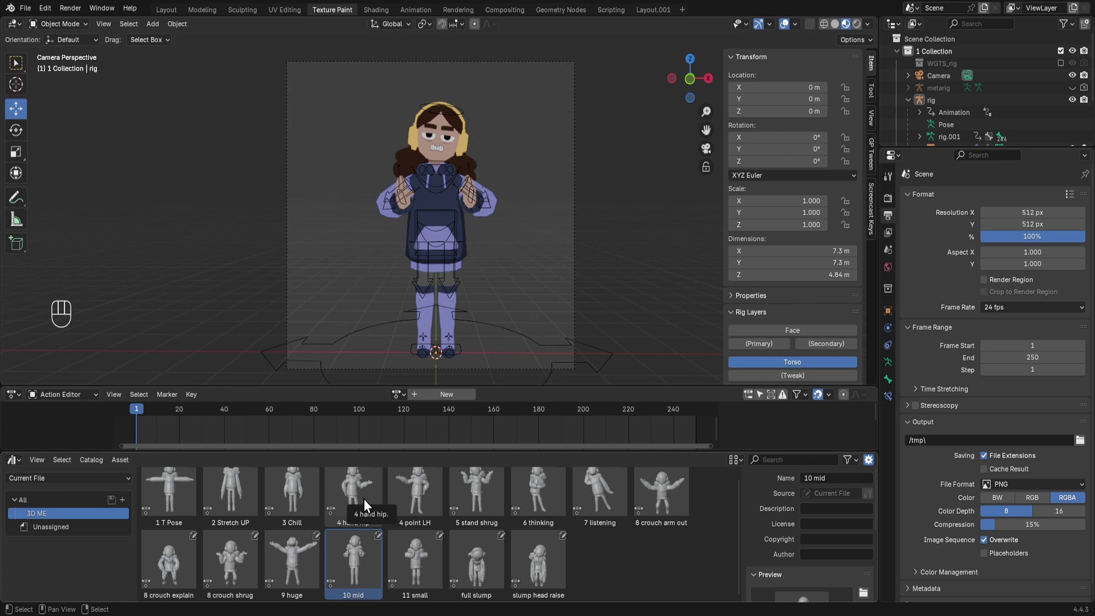
pyautogui.doubleClick(408, 496)
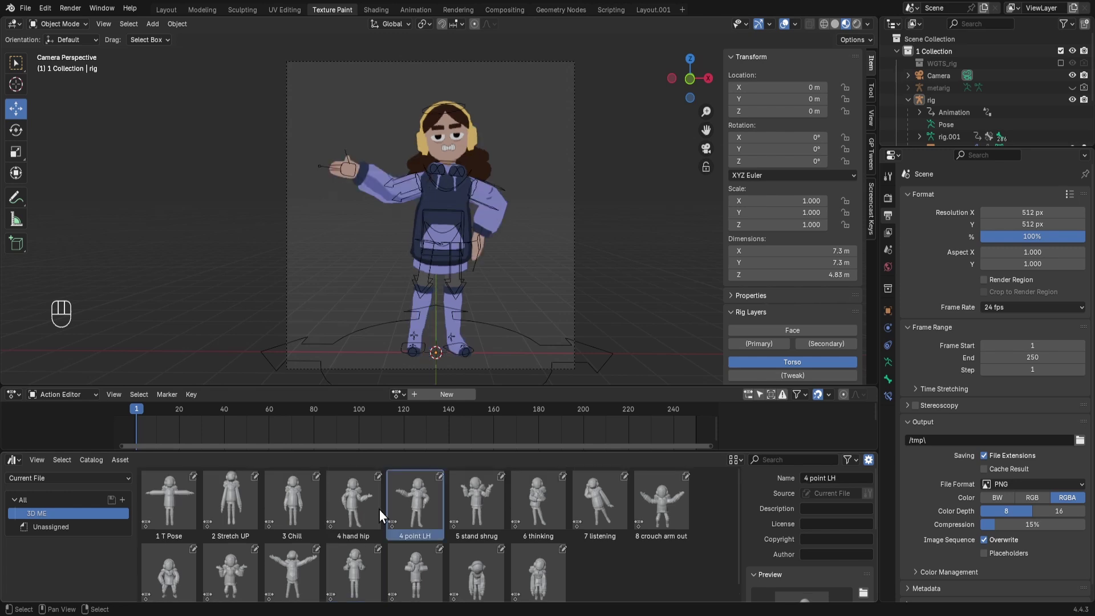
# Step: Add a new asset catalog beside 3D ME and name it FACE
pyautogui.click(122, 501)
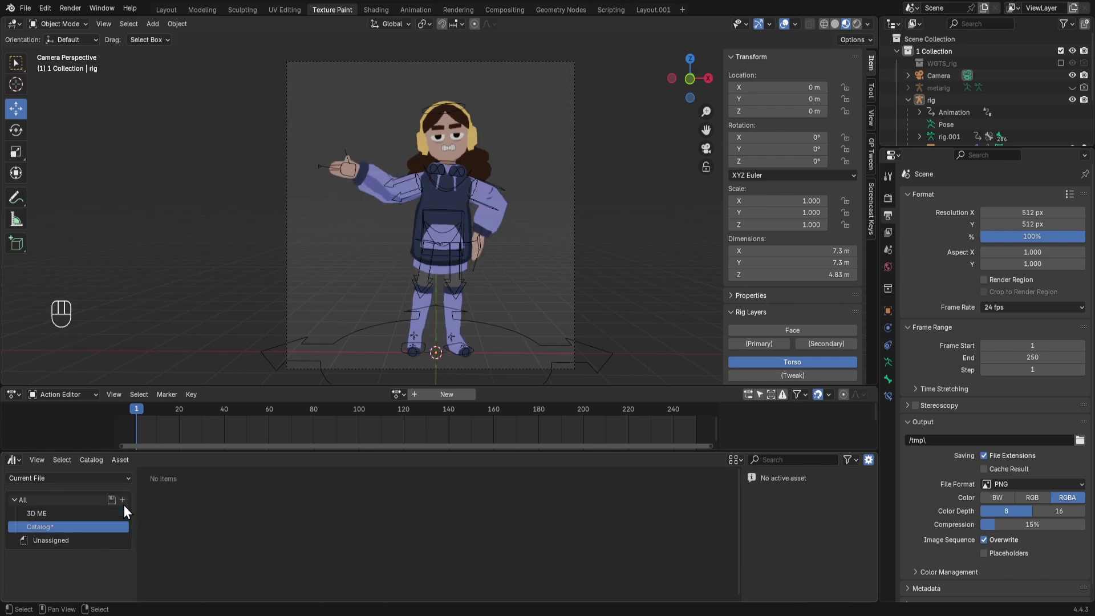
pyautogui.doubleClick(44, 527)
pyautogui.write('FACE')
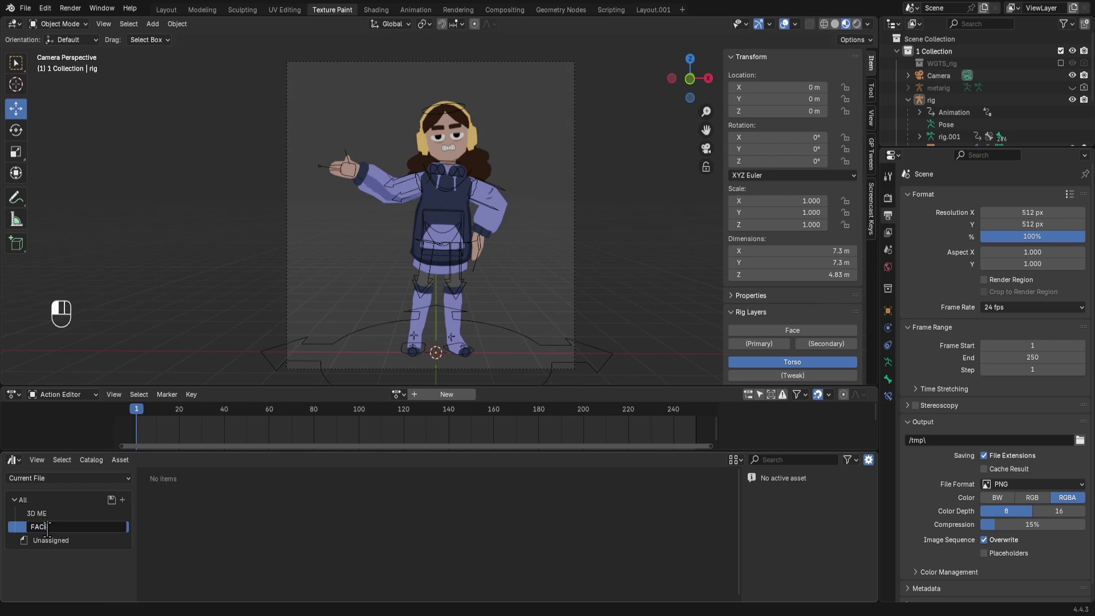
pyautogui.press('Return')
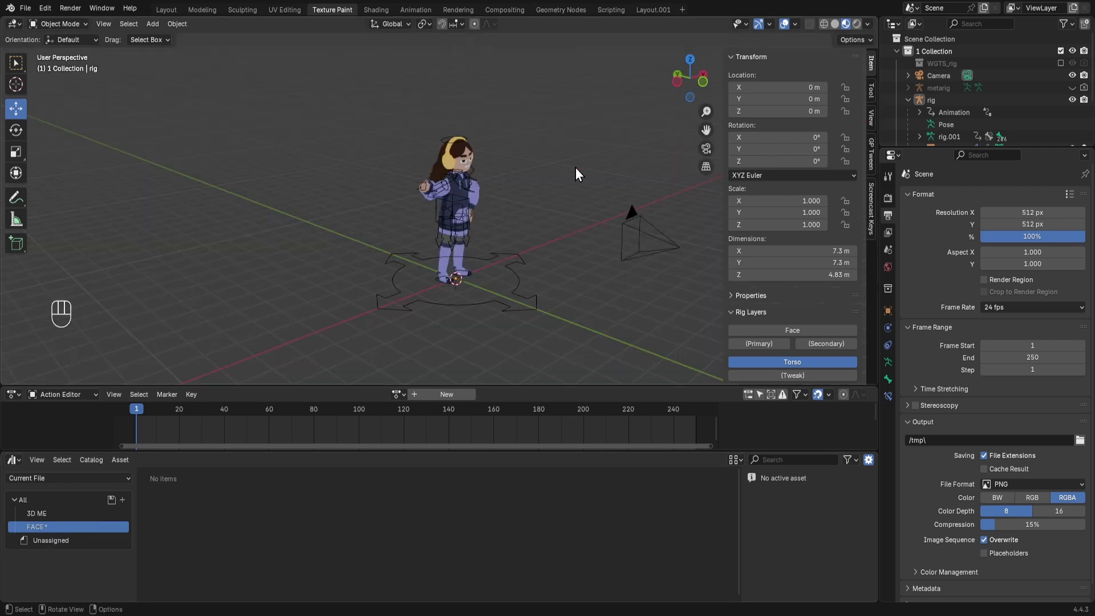
# Step: Move the camera much closer to the character, check its framing, and deselect it
pyautogui.moveTo(586, 172); pyautogui.dragTo(683, 296)
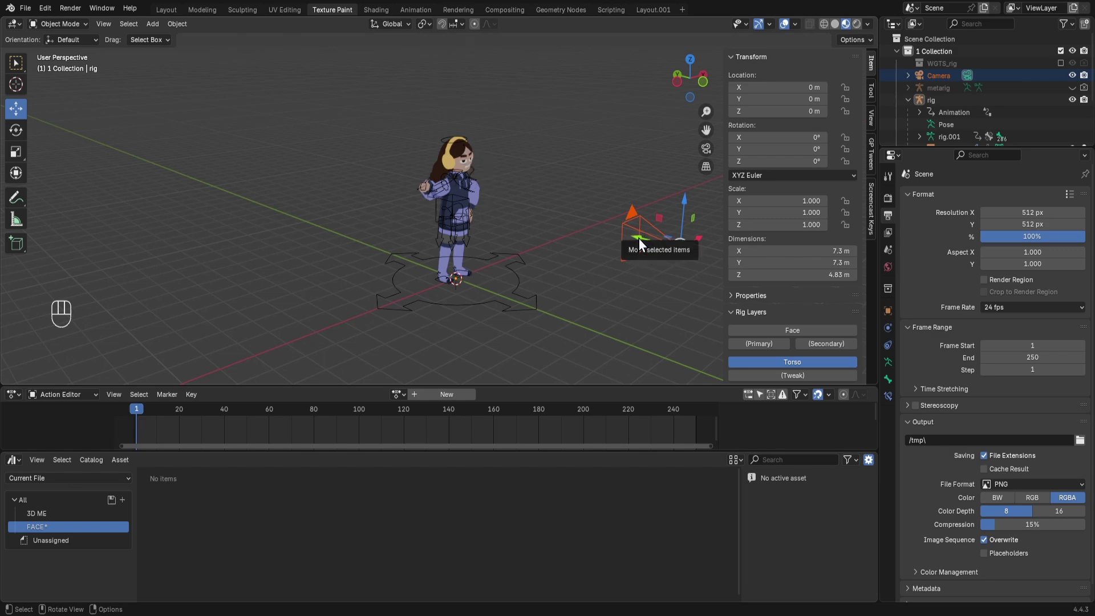
pyautogui.moveTo(638, 234); pyautogui.dragTo(499, 201)
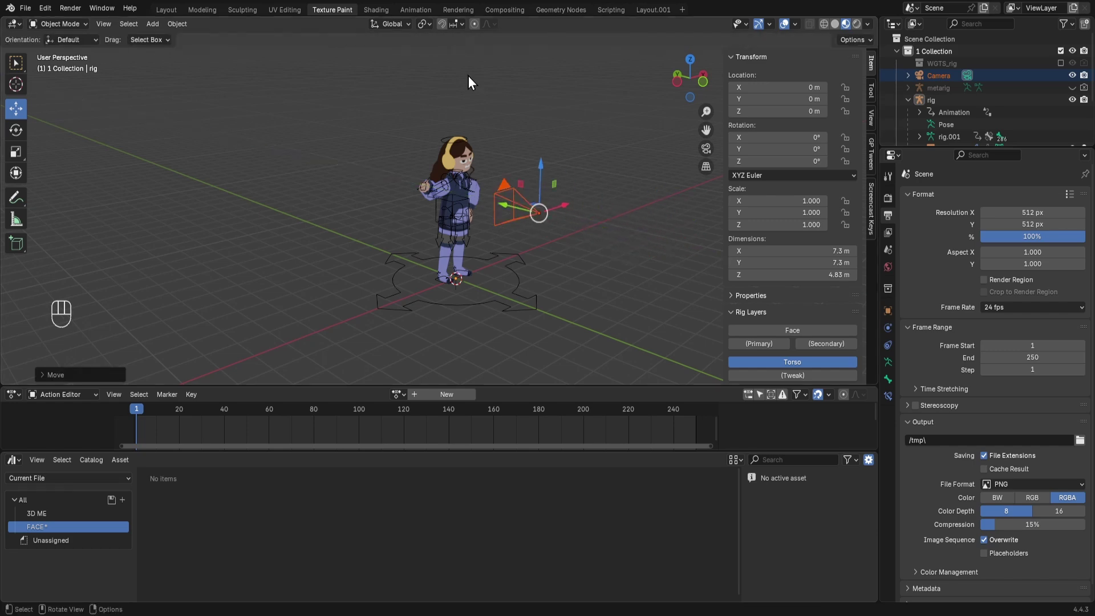
pyautogui.click(707, 151)
pyautogui.click(706, 152)
pyautogui.click(670, 144)
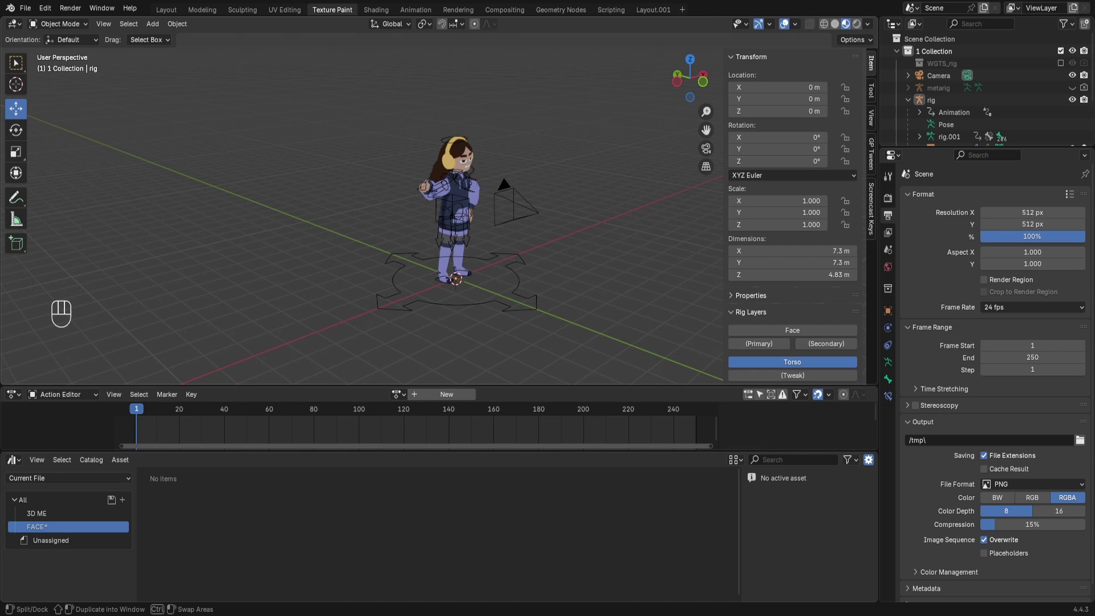
# Step: Split the 3D viewport to show the camera view beside the perspective view, and reposition the camera to frame the character's head
pyautogui.moveTo(2, 383); pyautogui.dragTo(387, 370)
pyautogui.click(208, 150)
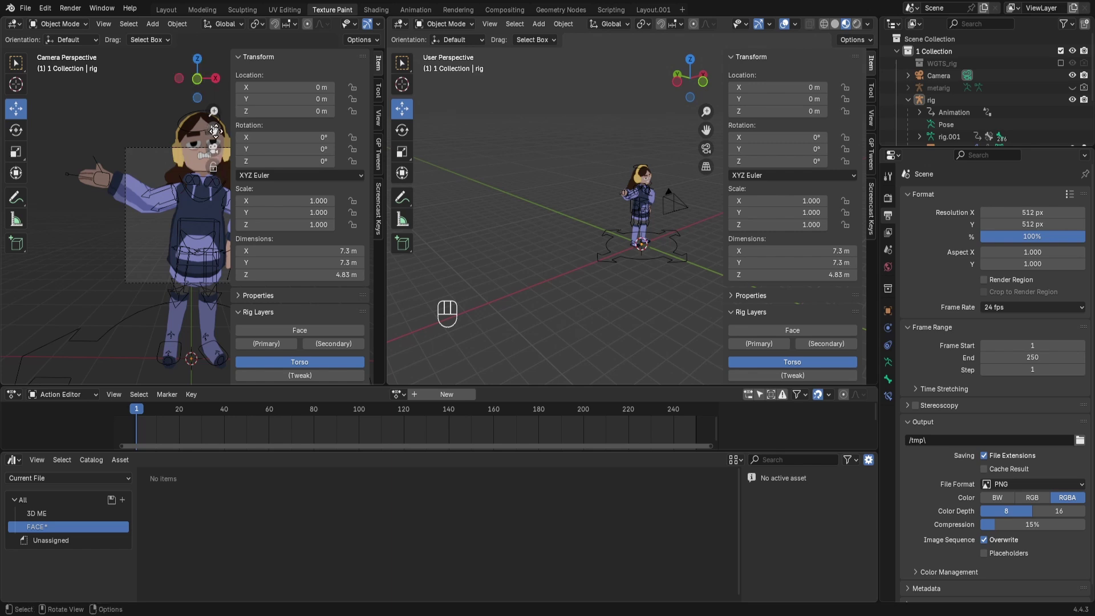
pyautogui.click(679, 199)
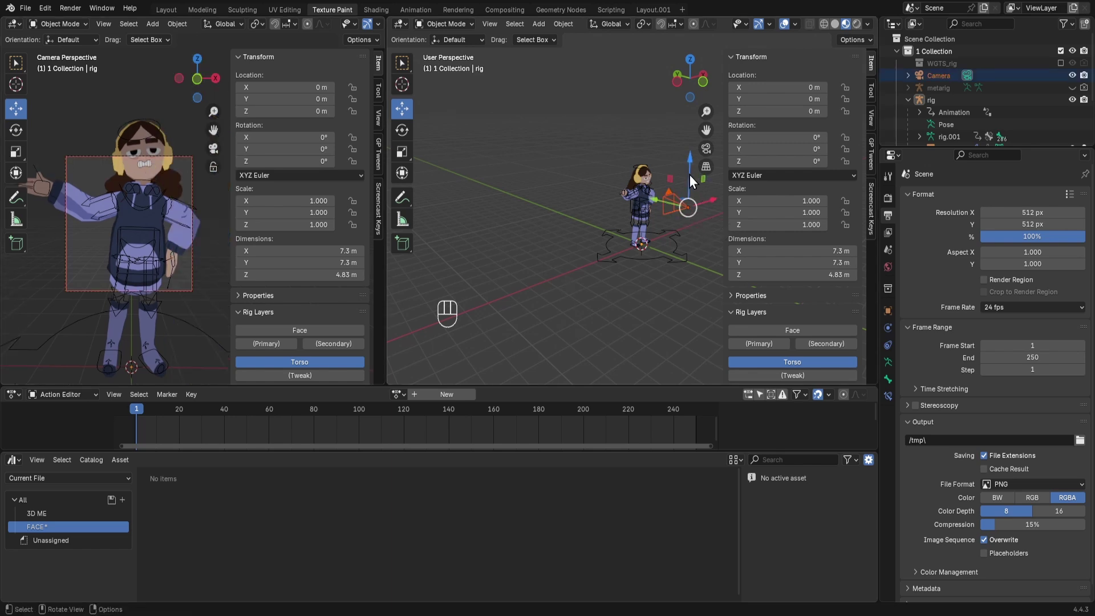
pyautogui.moveTo(690, 175)
pyautogui.mouseDown()
pyautogui.moveTo(689, 150)
pyautogui.moveTo(708, 179)
pyautogui.moveTo(684, 190)
pyautogui.moveTo(636, 165)
pyautogui.moveTo(685, 178)
pyautogui.mouseUp()
pyautogui.press('y')
pyautogui.press('x')
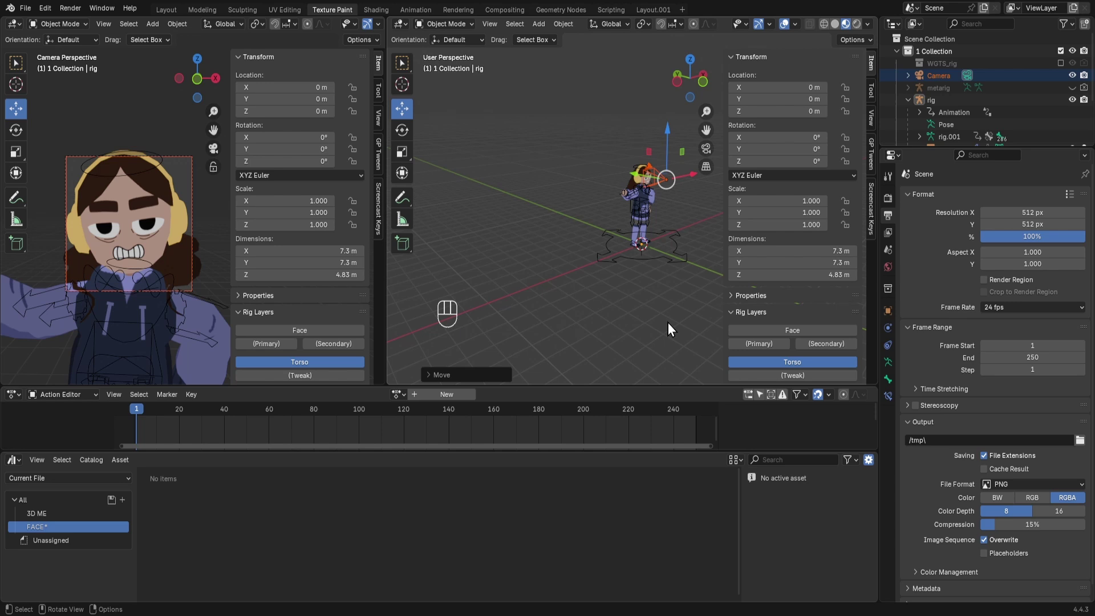
# Step: Switch the rig to Pose Mode and create a pose asset named 1 face in the current file
pyautogui.click(689, 278)
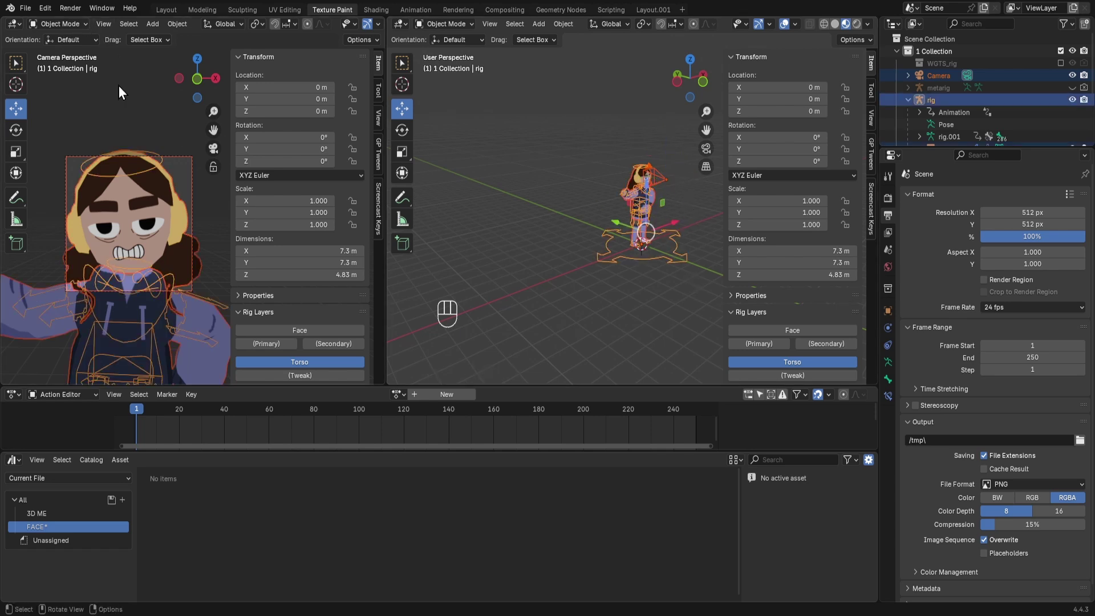
pyautogui.click(58, 22)
pyautogui.click(53, 61)
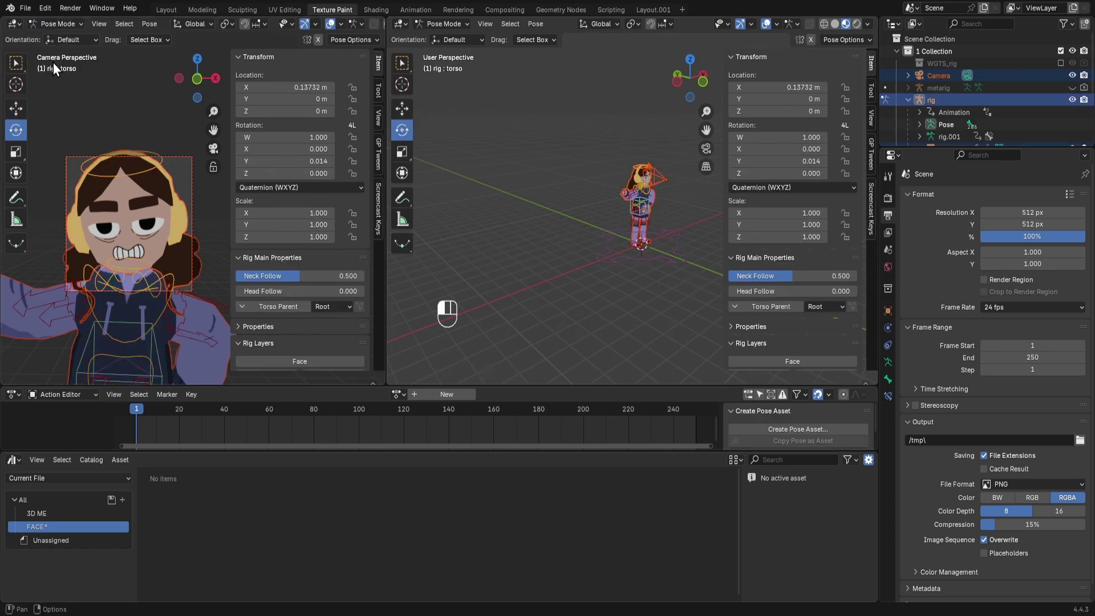
pyautogui.click(819, 431)
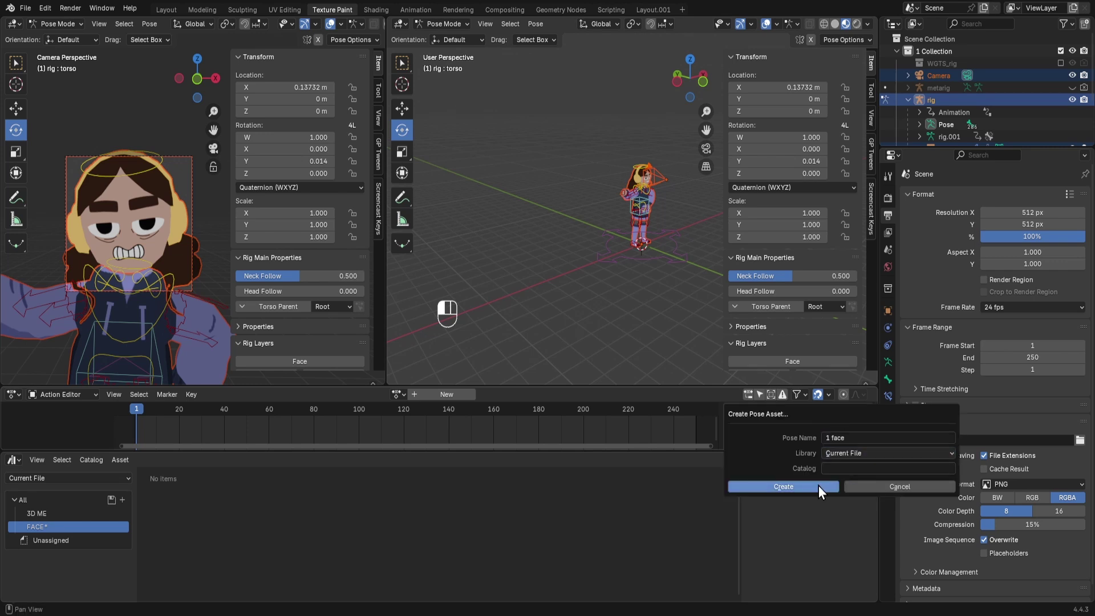
pyautogui.click(801, 489)
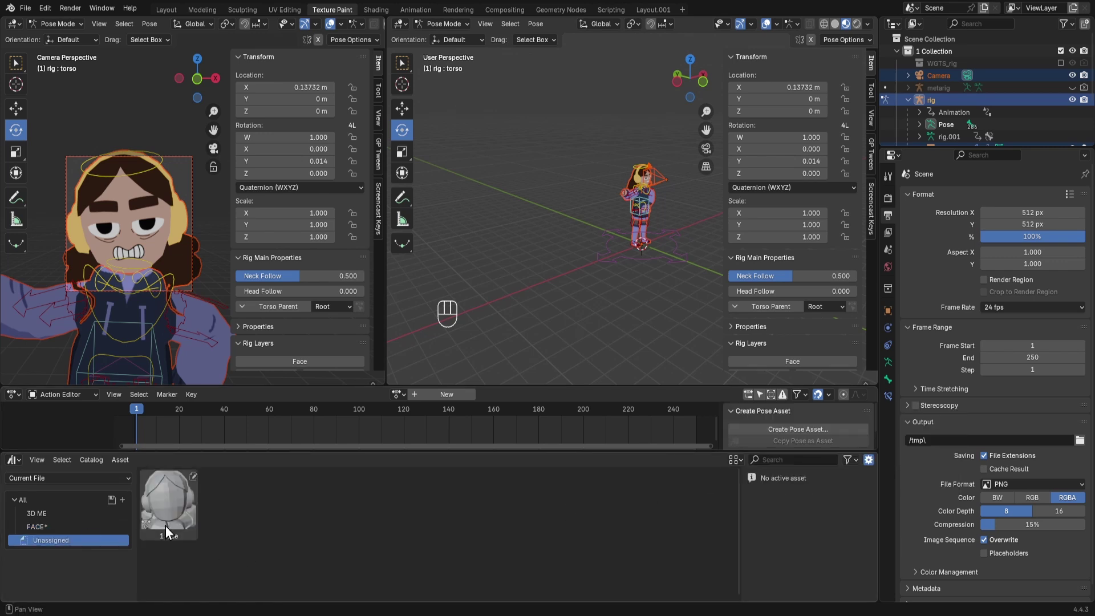
# Step: Move the 1 face asset from the unassigned assets into the FACE catalog
pyautogui.click(166, 527)
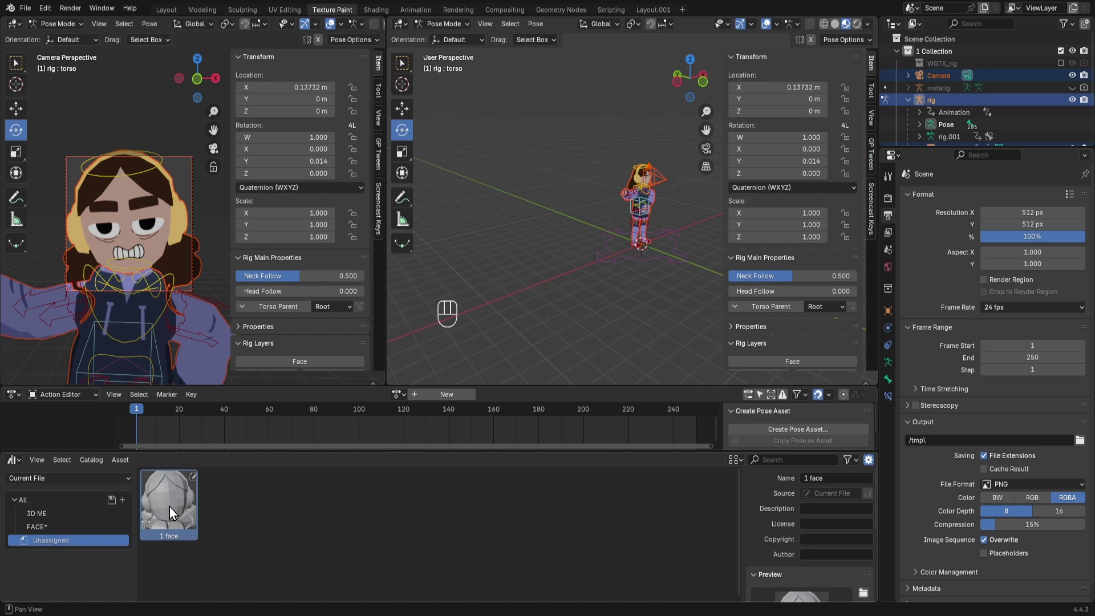
pyautogui.moveTo(169, 506); pyautogui.dragTo(43, 528)
pyautogui.click(42, 528)
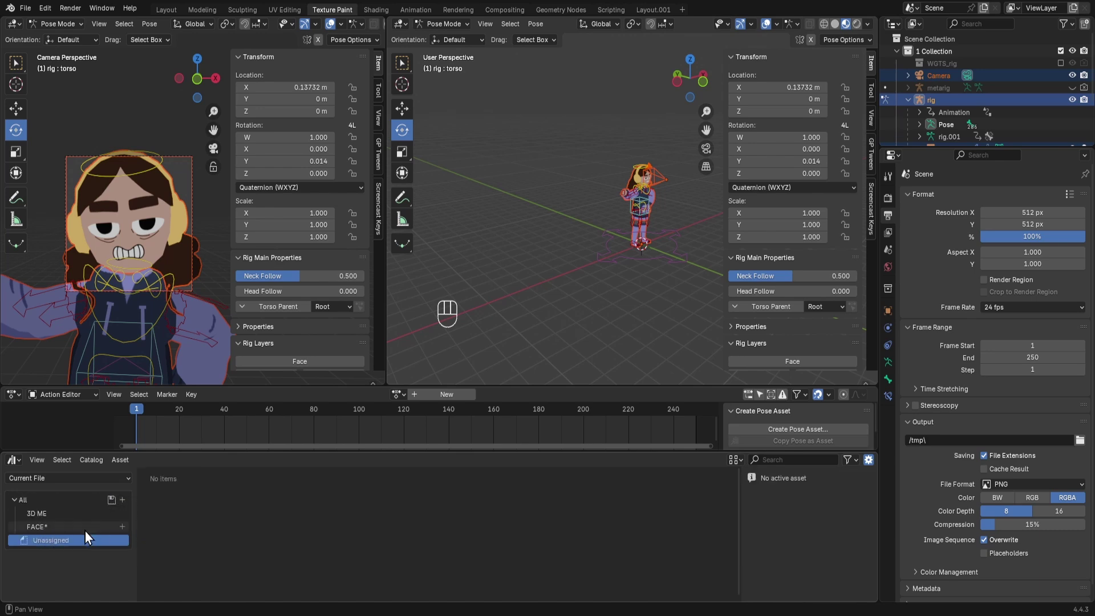